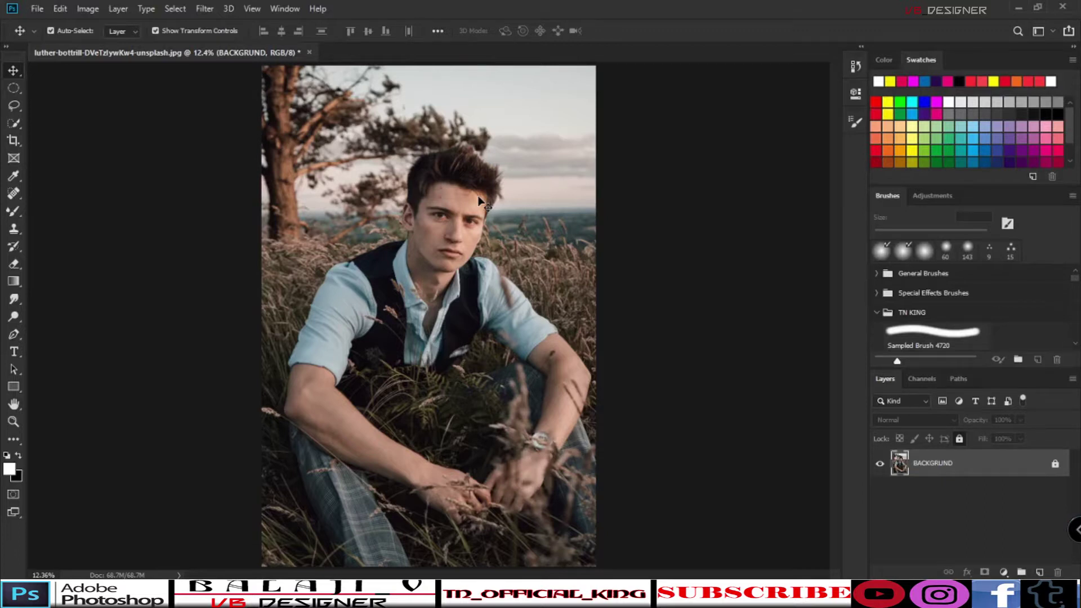
# Examine the man's face, arms and clothing up close for blemishes that need retouching
pyautogui.scroll(10, 477, 200)
pyautogui.moveTo(244, 178); pyautogui.dragTo(350, 164)
pyautogui.moveTo(446, 277); pyautogui.dragTo(362, 116)
pyautogui.moveTo(444, 332); pyautogui.dragTo(372, 475)
pyautogui.moveTo(467, 373); pyautogui.dragTo(614, 261)
pyautogui.scroll(-4, 616, 265)
pyautogui.scroll(4, 608, 287)
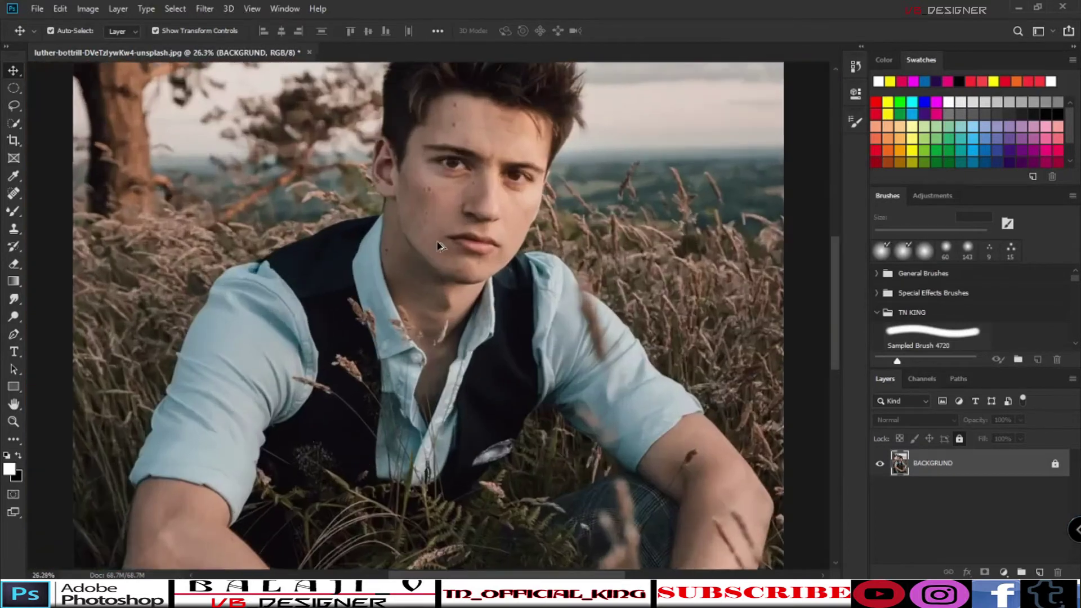
pyautogui.moveTo(438, 243); pyautogui.dragTo(434, 338)
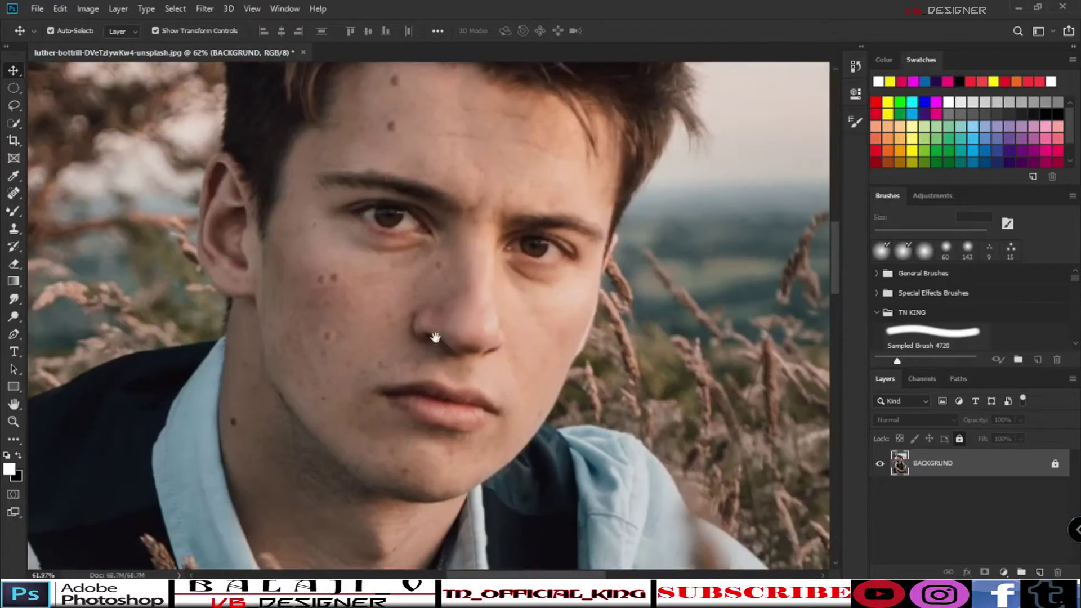
# Duplicate the BACKGRUND layer and choose the Spot Healing Brush for retouching the face
pyautogui.hotkey('ctrl', 'j')
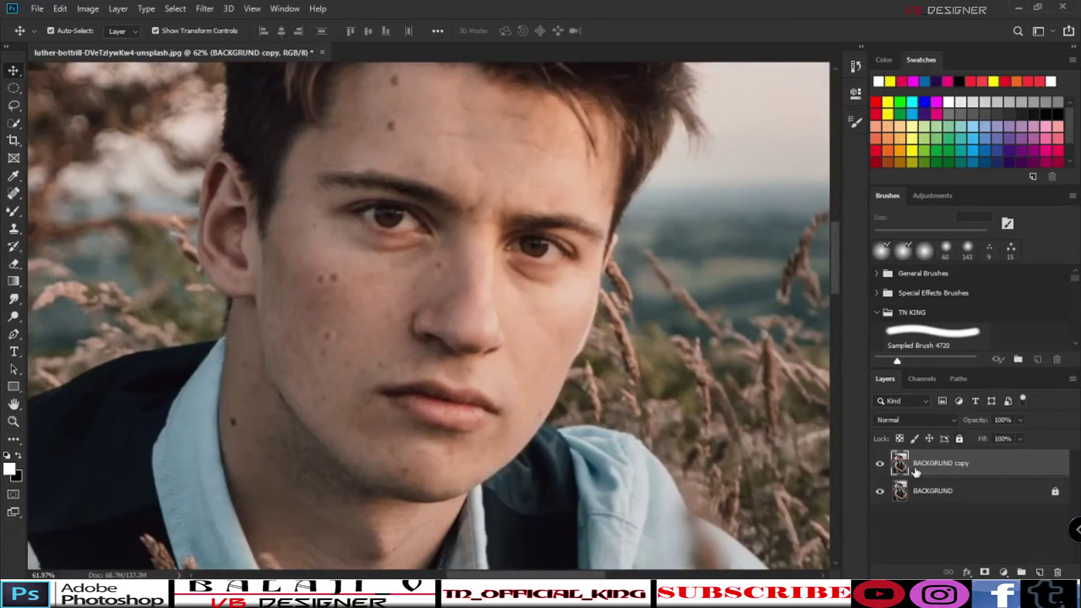
pyautogui.moveTo(379, 184); pyautogui.dragTo(272, 365)
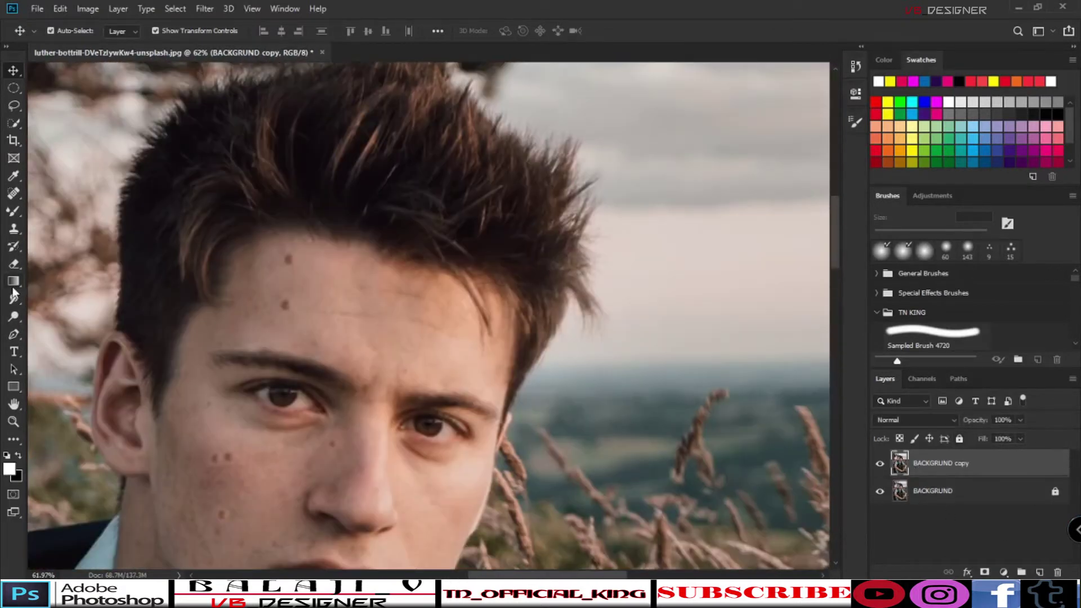
pyautogui.click(18, 194)
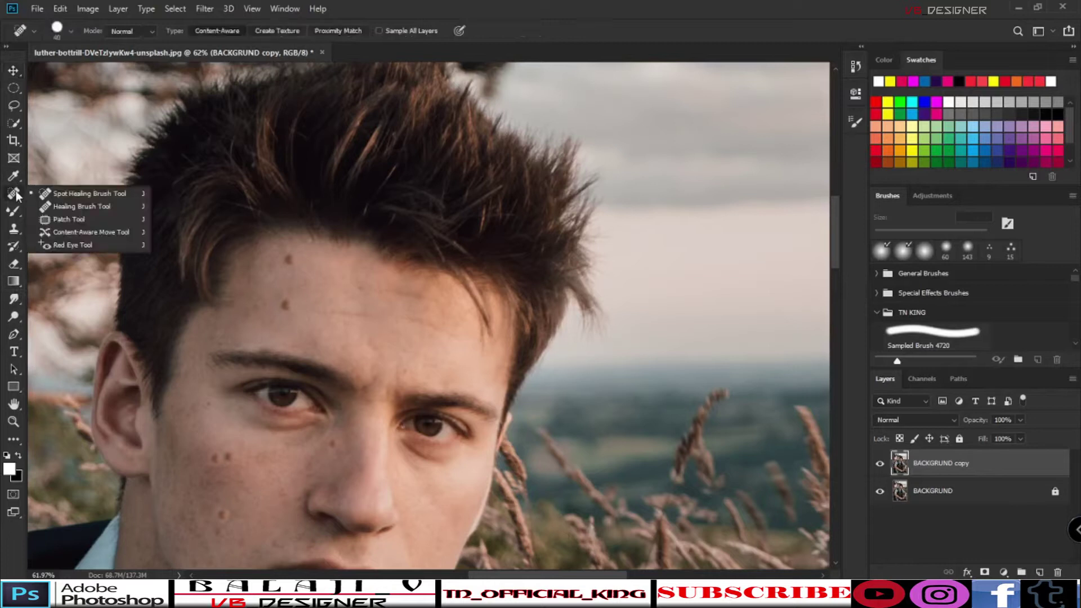
pyautogui.click(50, 194)
# Heal the moles and blemishes on the forehead and upper face with the Spot Healing Brush at size 50
pyautogui.scroll(5, 277, 250)
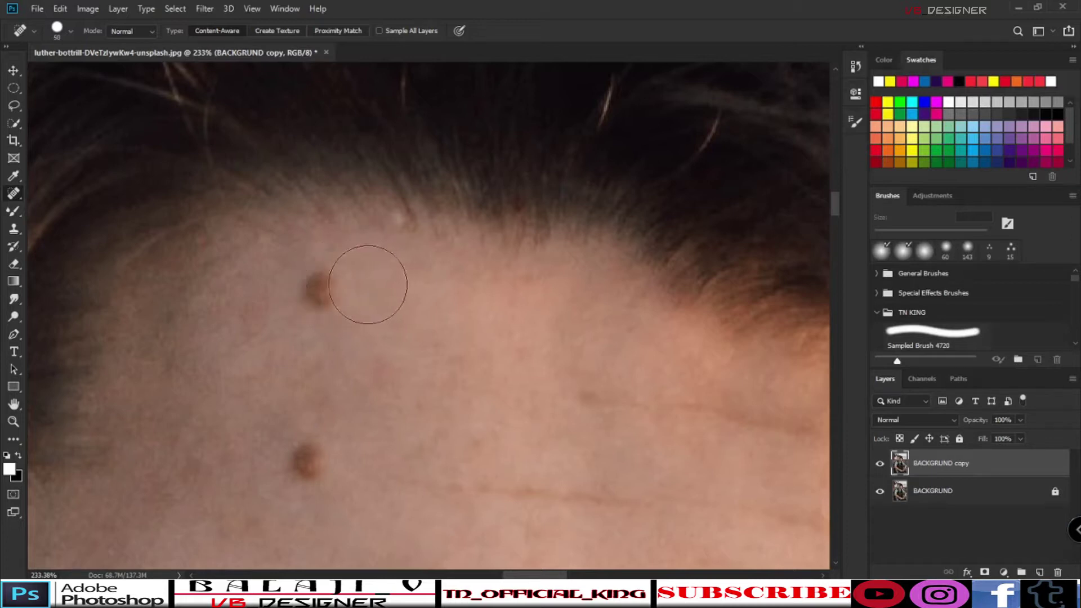
pyautogui.moveTo(319, 323); pyautogui.dragTo(319, 332)
pyautogui.moveTo(319, 415)
pyautogui.mouseDown()
pyautogui.moveTo(296, 479)
pyautogui.moveTo(428, 85)
pyautogui.mouseUp()
pyautogui.moveTo(278, 475); pyautogui.dragTo(359, 154)
pyautogui.moveTo(291, 240); pyautogui.dragTo(296, 204)
pyautogui.moveTo(277, 192); pyautogui.dragTo(281, 215)
pyautogui.moveTo(329, 177); pyautogui.dragTo(330, 218)
pyautogui.moveTo(372, 287); pyautogui.dragTo(432, 138)
pyautogui.moveTo(371, 255); pyautogui.dragTo(368, 276)
# Heal the remaining spots on the lower face and neck with the Spot Healing Brush
pyautogui.scroll(-6, 219, 124)
pyautogui.hscroll(5, 220, 124)
pyautogui.moveTo(186, 369); pyautogui.dragTo(190, 370)
pyautogui.scroll(8, 264, 393)
pyautogui.click(166, 99)
pyautogui.scroll(-10, 272, 161)
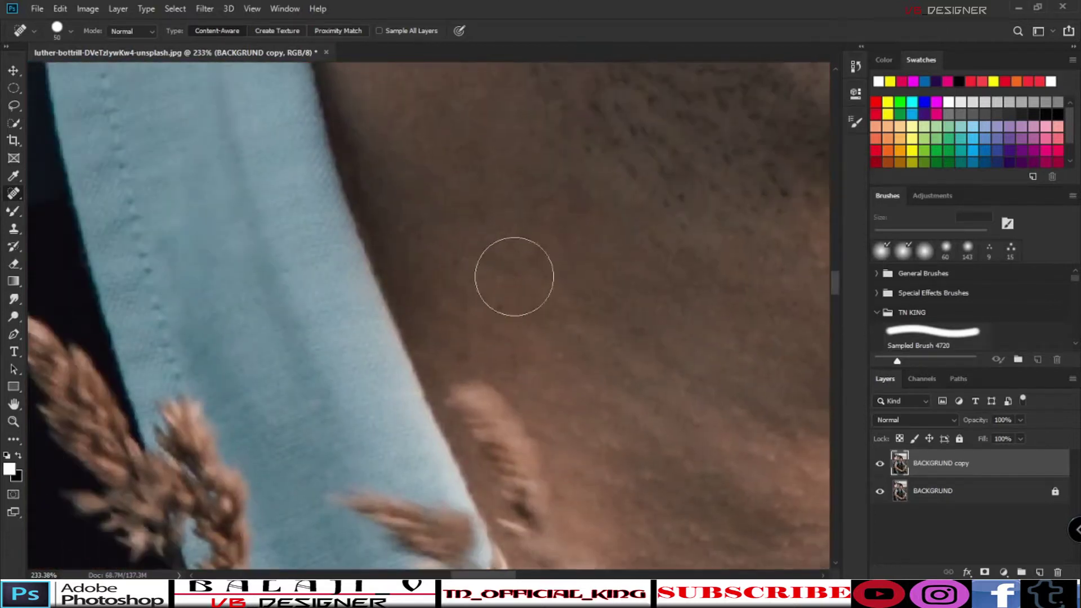
pyautogui.moveTo(551, 175)
pyautogui.mouseDown()
pyautogui.moveTo(424, 475)
pyautogui.moveTo(376, 456)
pyautogui.mouseUp()
pyautogui.click(152, 144)
pyautogui.moveTo(350, 366)
pyautogui.mouseDown()
pyautogui.moveTo(262, 324)
pyautogui.moveTo(260, 282)
pyautogui.mouseUp()
pyautogui.moveTo(454, 191); pyautogui.dragTo(444, 237)
# Compare the portrait before and after healing by hiding and showing the BACKGRUND copy layer
pyautogui.scroll(-10, 443, 239)
pyautogui.scroll(5, 442, 253)
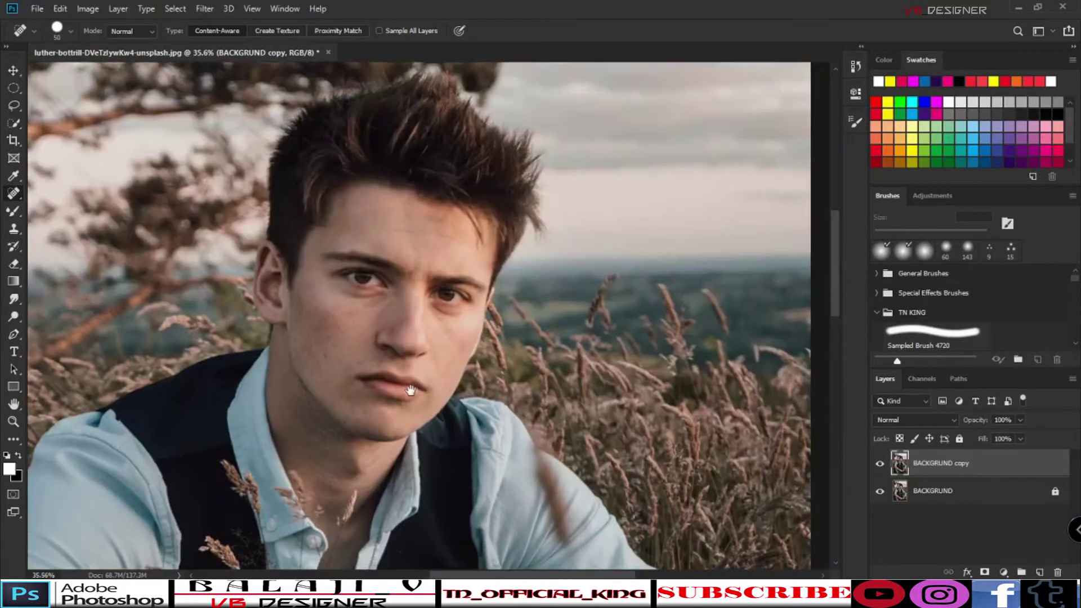
pyautogui.click(880, 463)
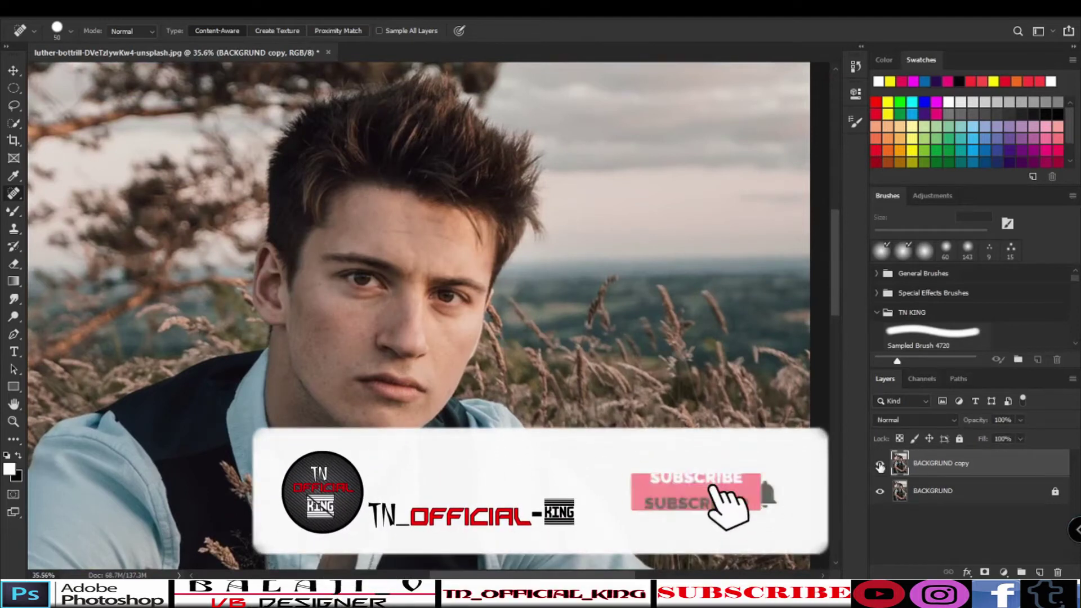
pyautogui.click(880, 462)
pyautogui.scroll(3, 394, 199)
pyautogui.scroll(-4, 394, 199)
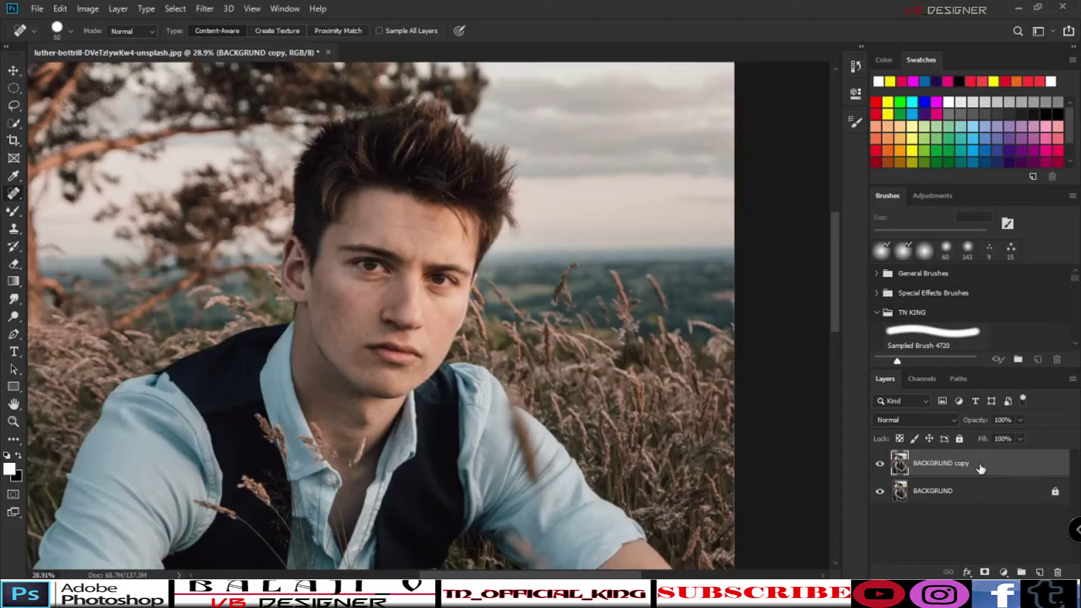
# Duplicate the BACKGRUND copy layer twice and rename the lower of the two duplicates LF
pyautogui.hotkey('ctrl', 'j')
pyautogui.hotkey('ctrl', 'j')
pyautogui.doubleClick(964, 491)
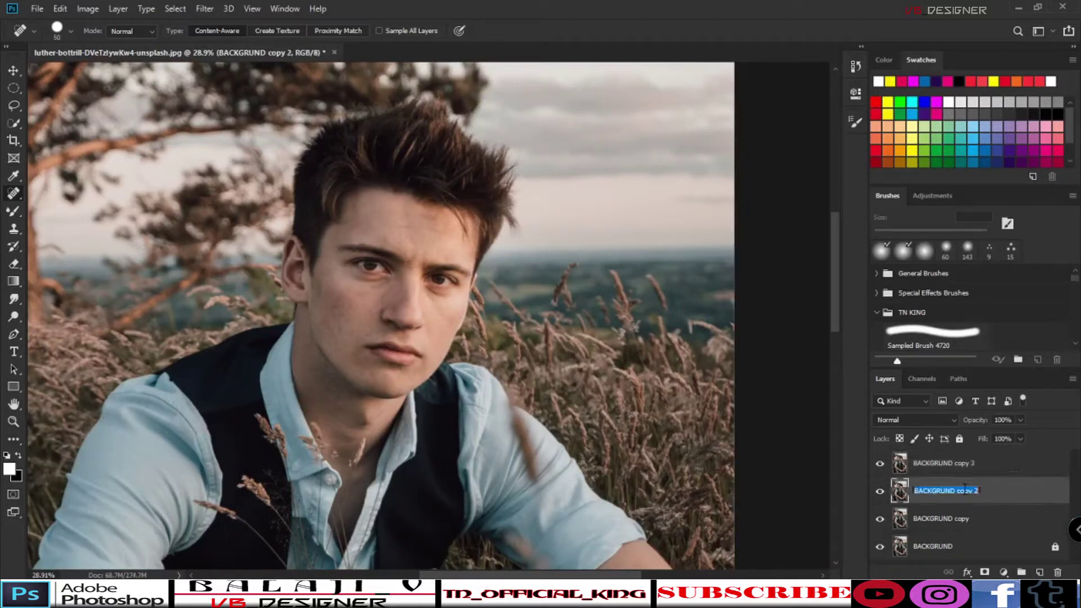
pyautogui.write('LF')
pyautogui.press('Return')
# Rename the topmost duplicate layer HF
pyautogui.doubleClick(952, 463)
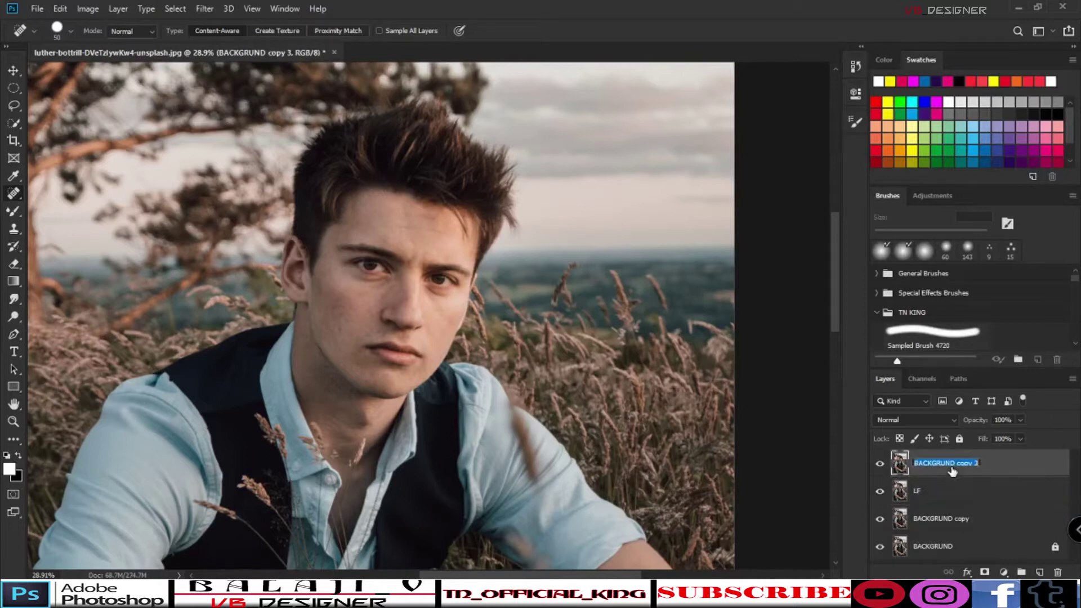
pyautogui.write('HF')
pyautogui.press('Return')
# Hide the HF layer and apply the Dust & Scratches filter to the LF layer with a radius of 25 pixels
pyautogui.click(933, 492)
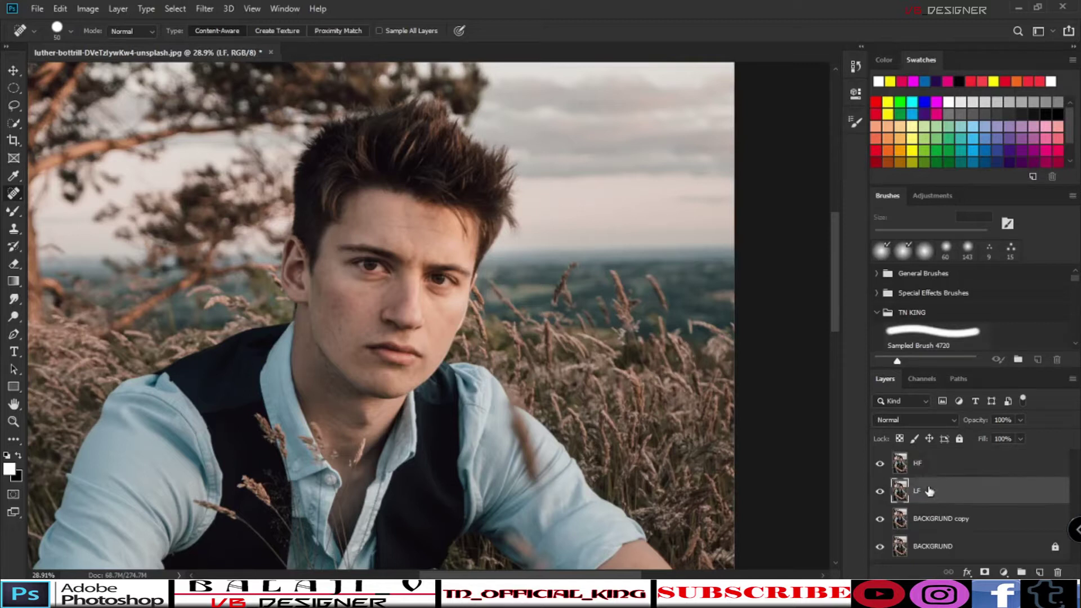
pyautogui.click(211, 7)
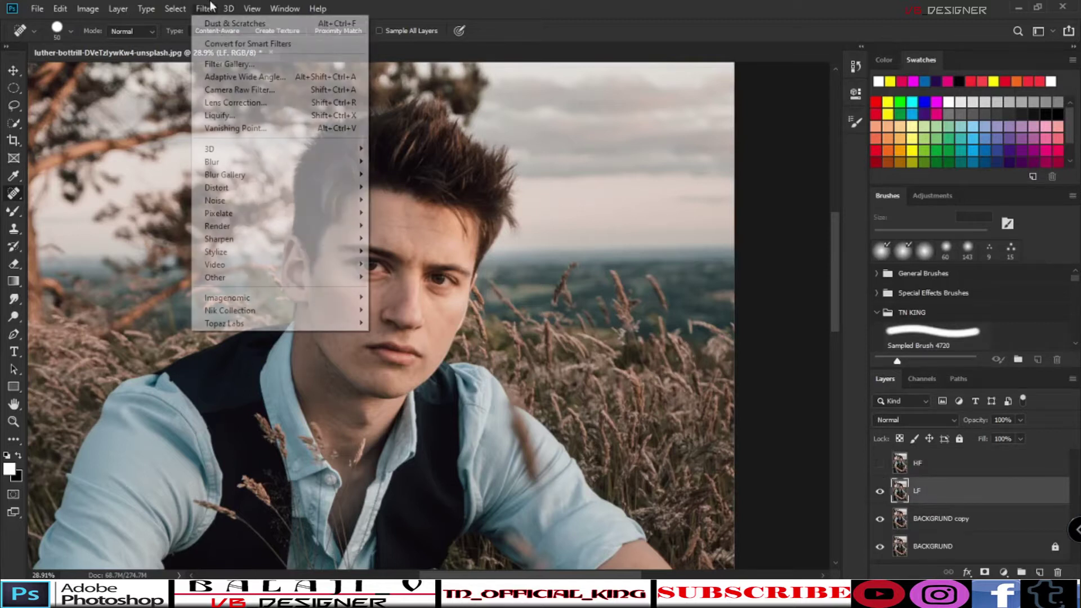
pyautogui.moveTo(275, 201)
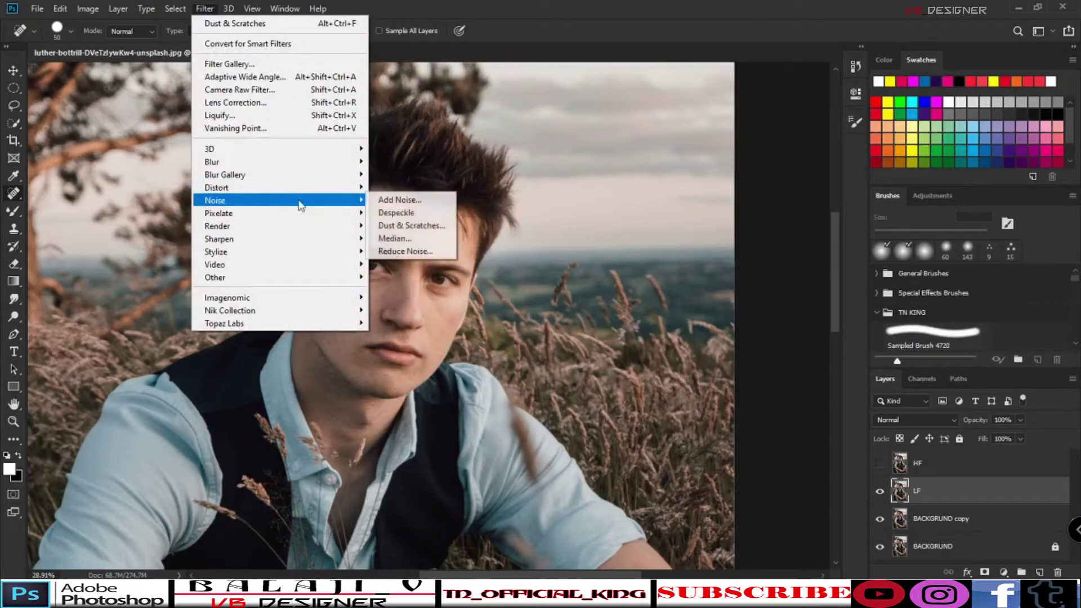
pyautogui.click(428, 225)
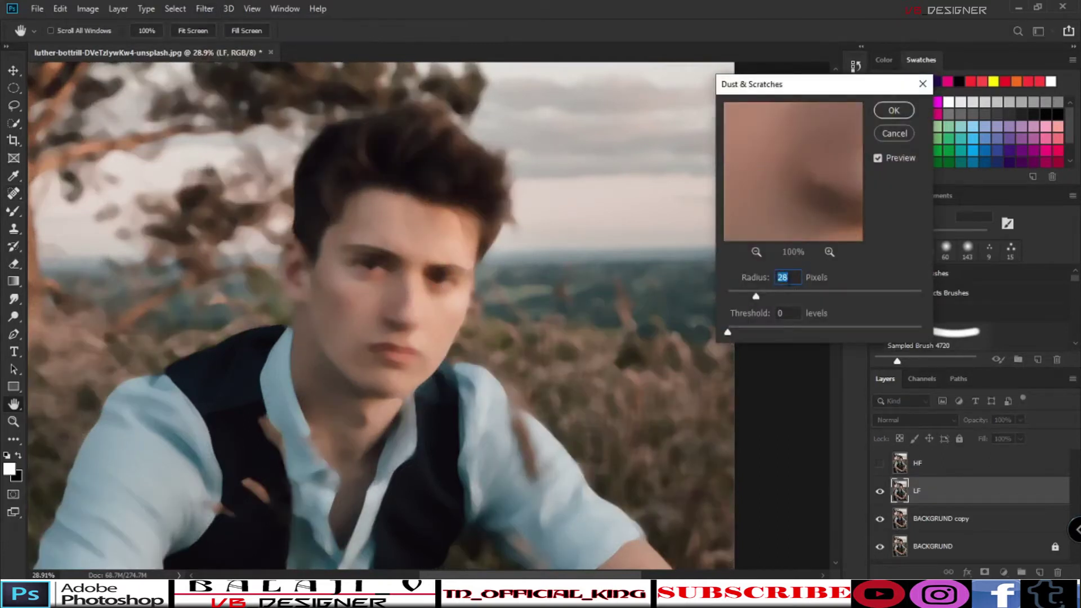
pyautogui.write('15')
pyautogui.press('BackSpace')
pyautogui.press('BackSpace')
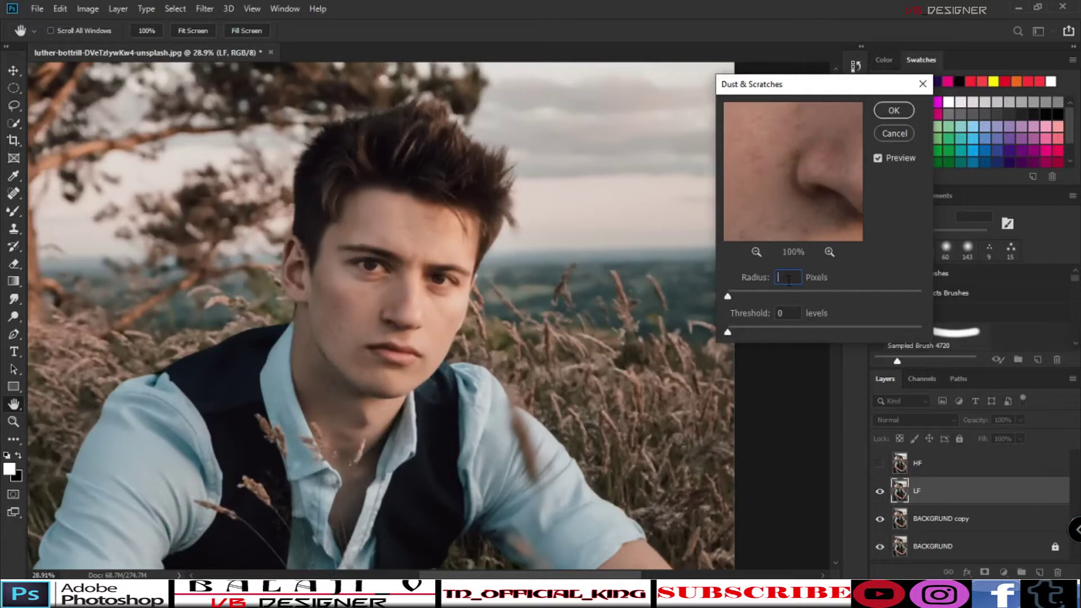
pyautogui.write('25')
pyautogui.press('Return')
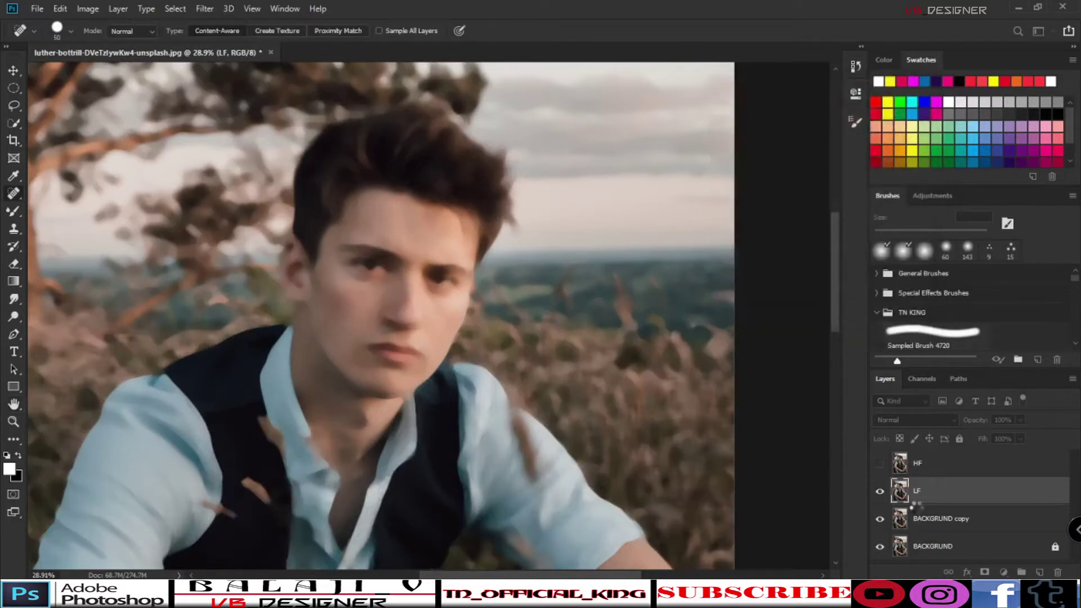
# Make the HF layer visible again and select it for editing
pyautogui.scroll(-8, 596, 344)
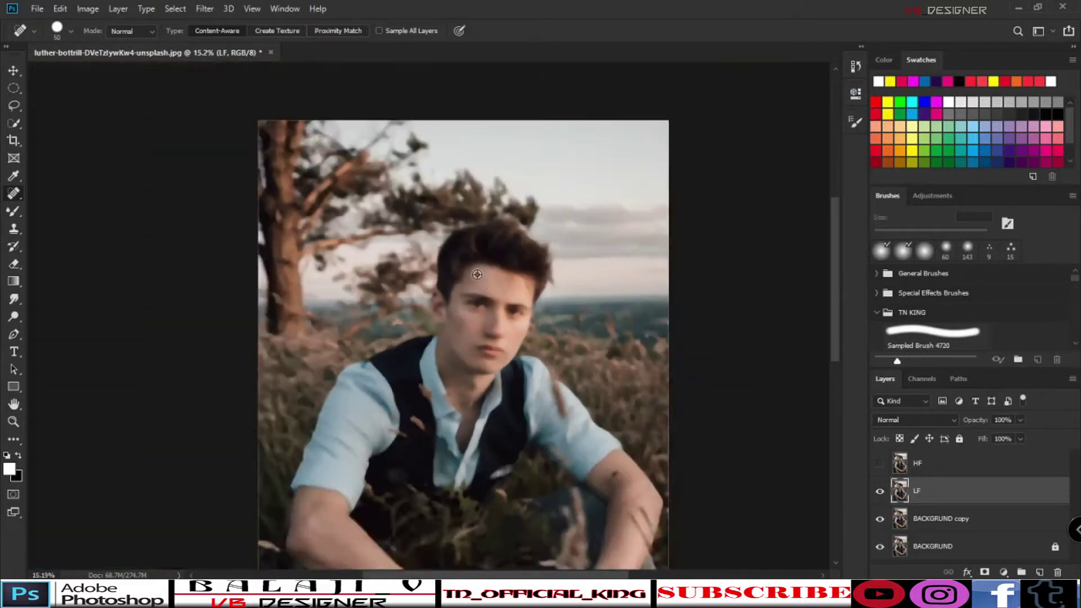
pyautogui.scroll(7, 478, 276)
pyautogui.click(949, 472)
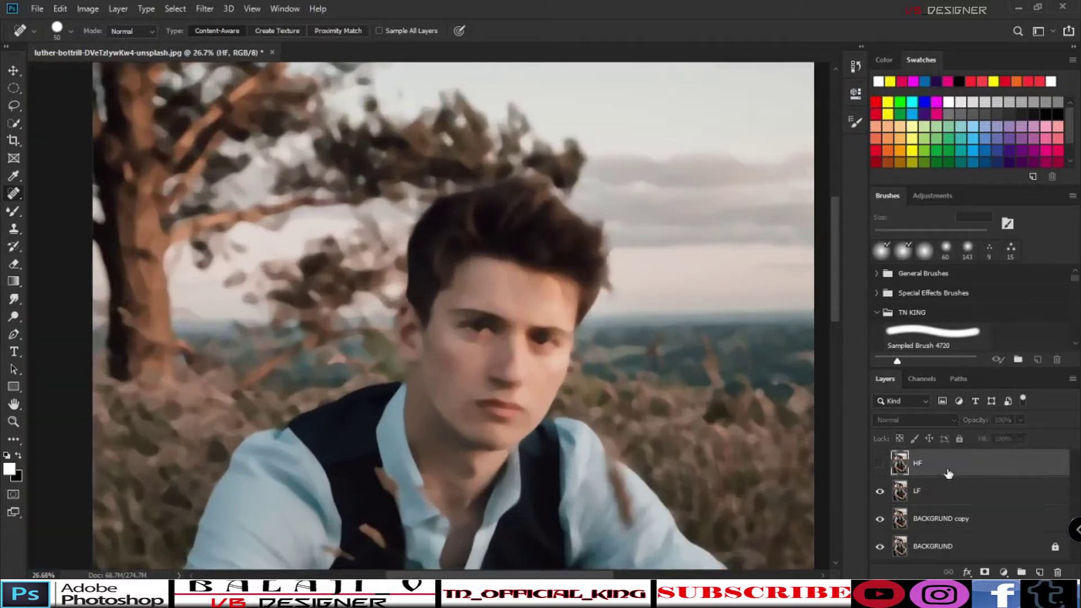
pyautogui.click(89, 8)
pyautogui.click(981, 484)
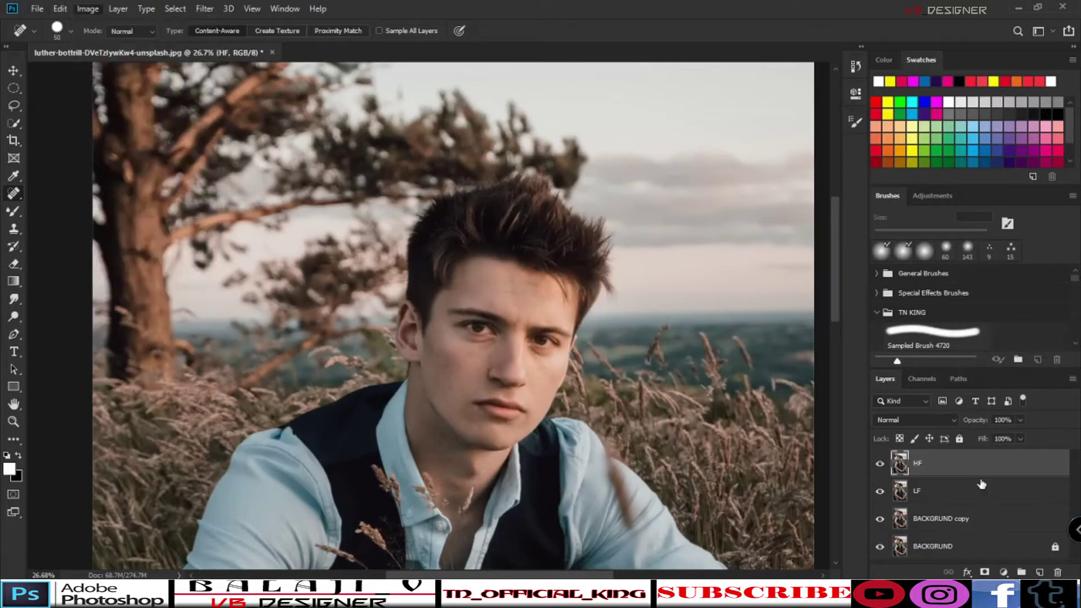
pyautogui.click(968, 500)
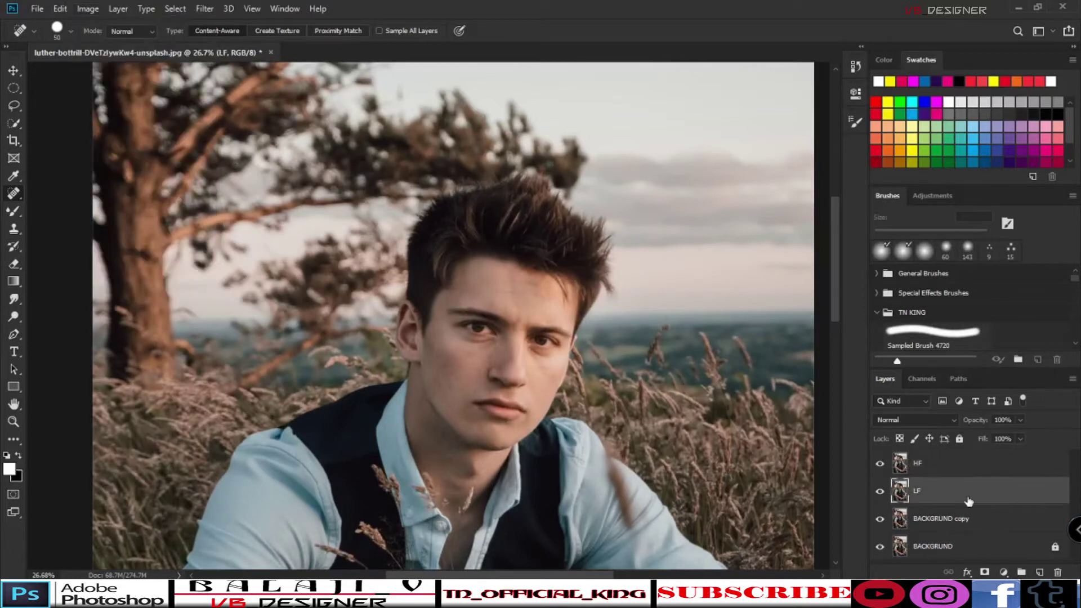
pyautogui.click(964, 467)
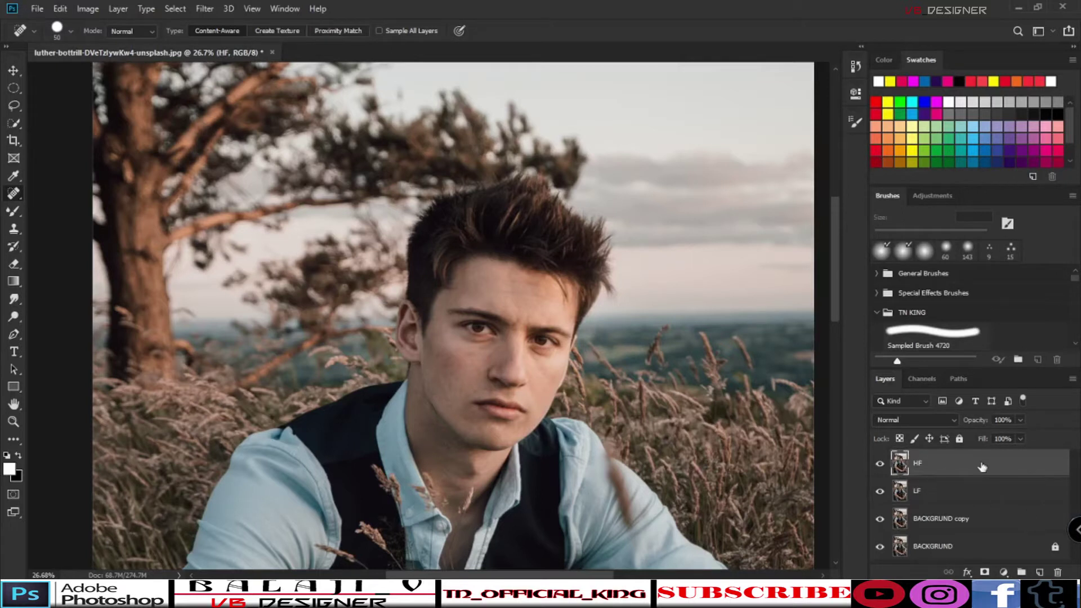
# Start Apply Image on the HF layer with LF as the source layer and Subtract blending
pyautogui.click(92, 8)
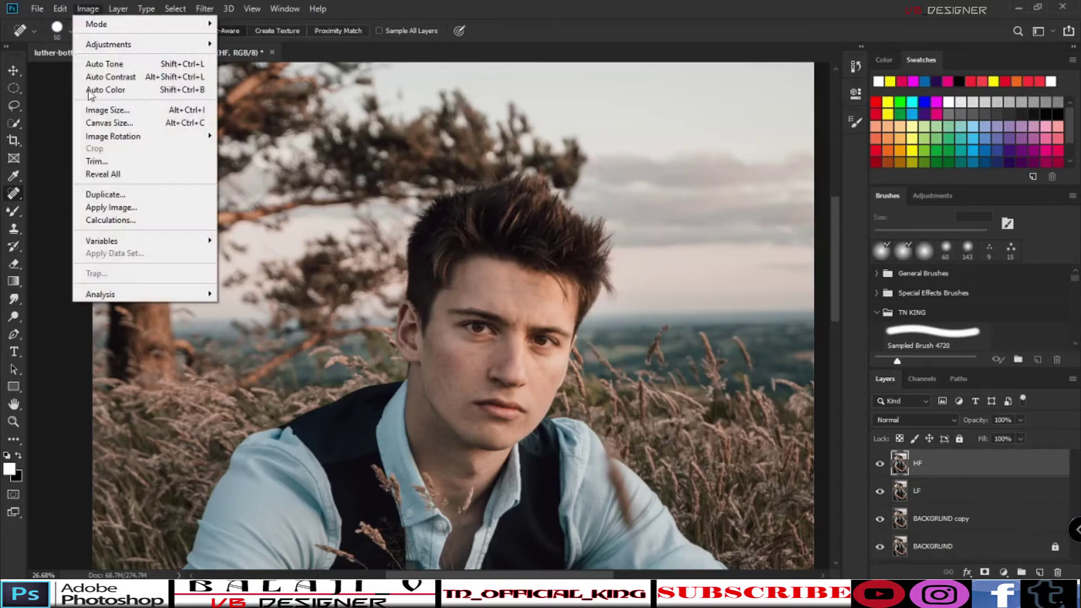
pyautogui.click(105, 206)
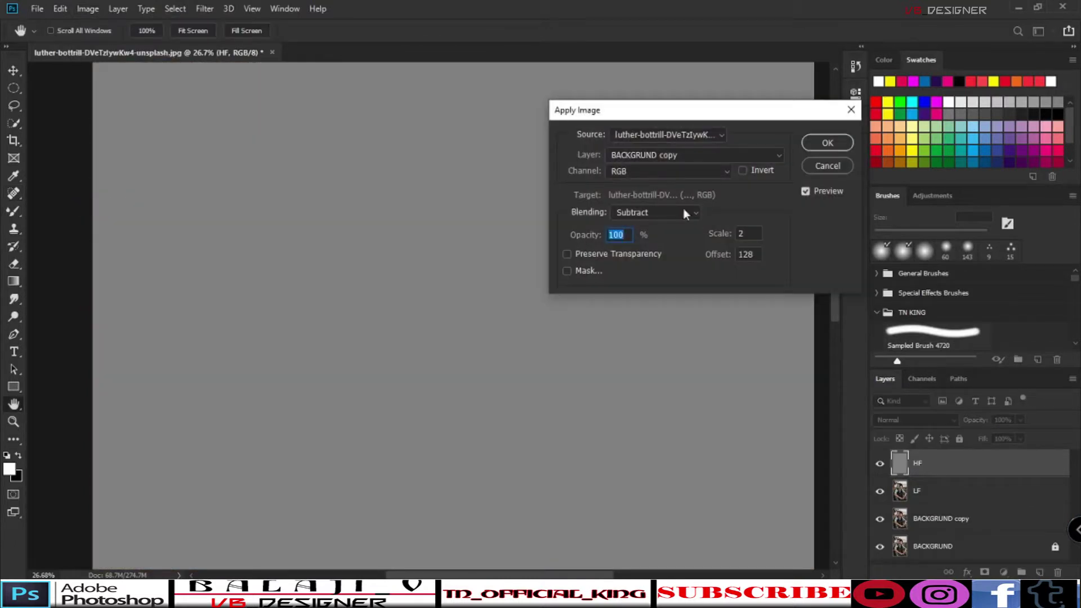
pyautogui.click(674, 157)
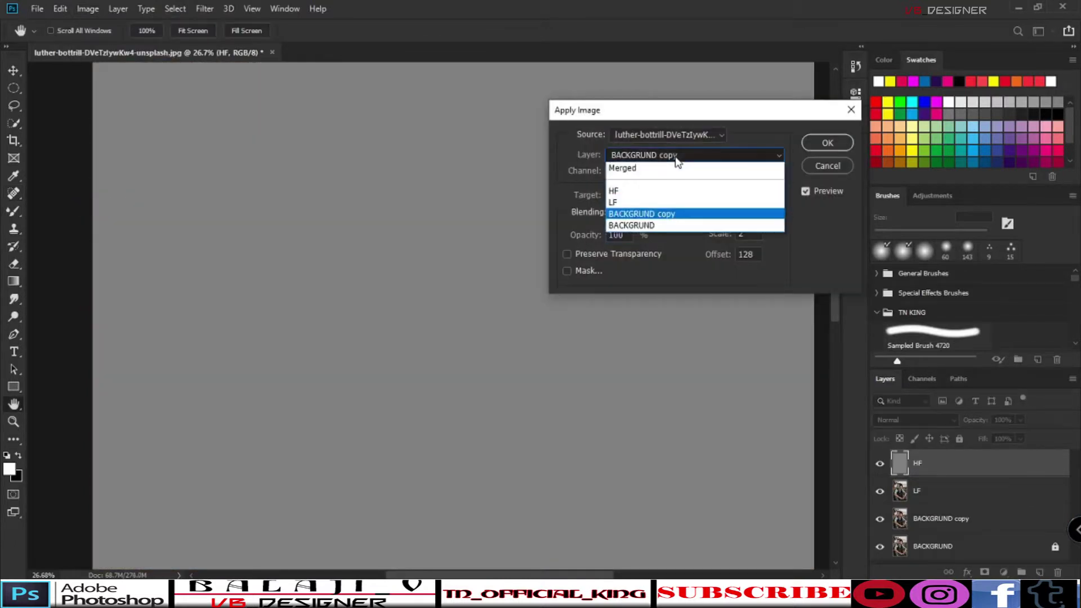
pyautogui.click(656, 205)
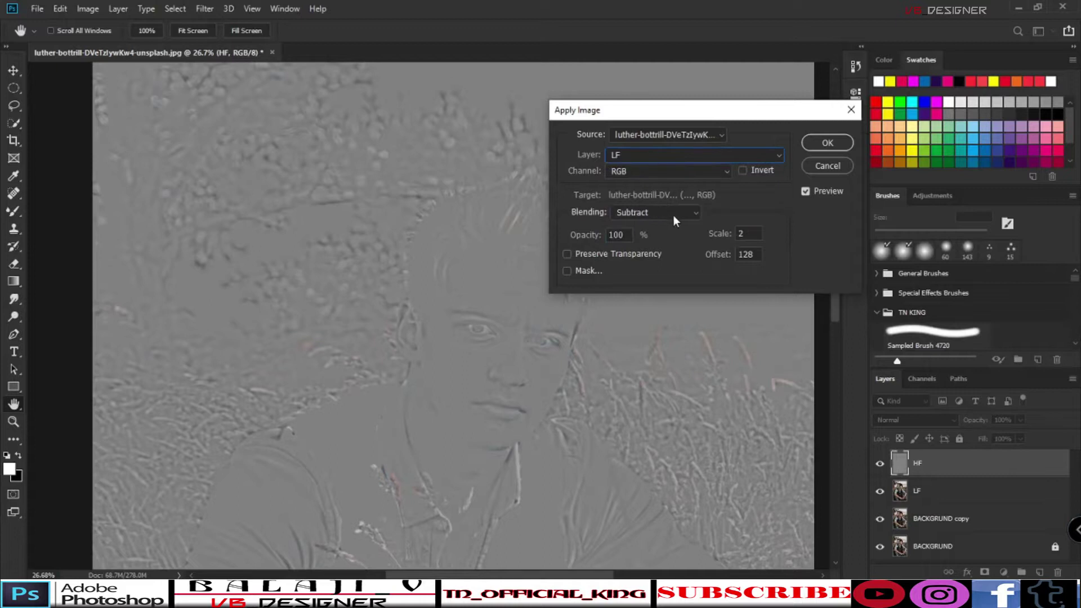
pyautogui.click(671, 214)
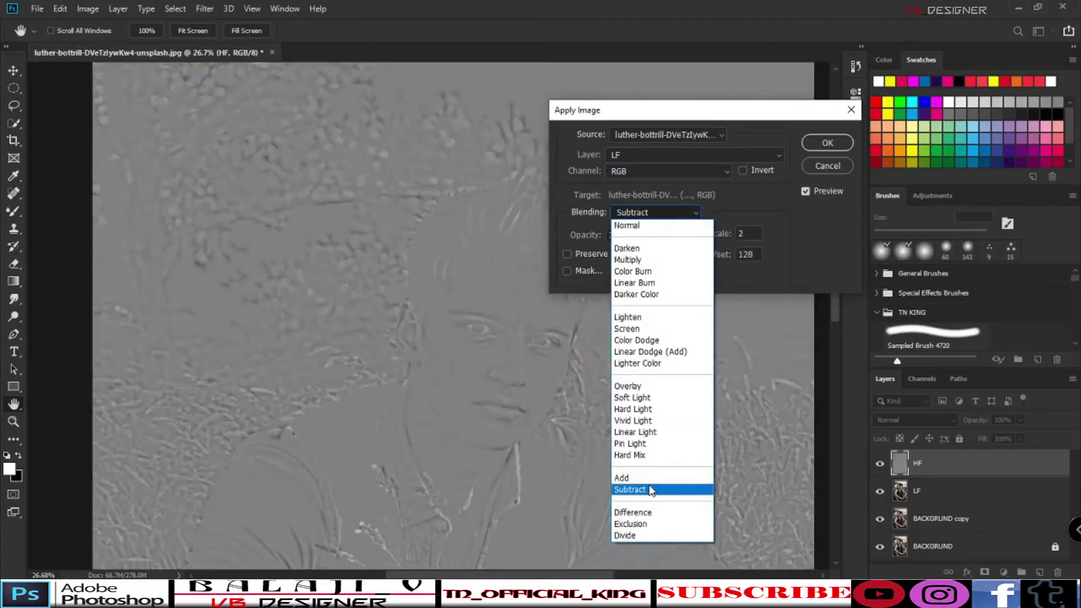
pyautogui.click(647, 490)
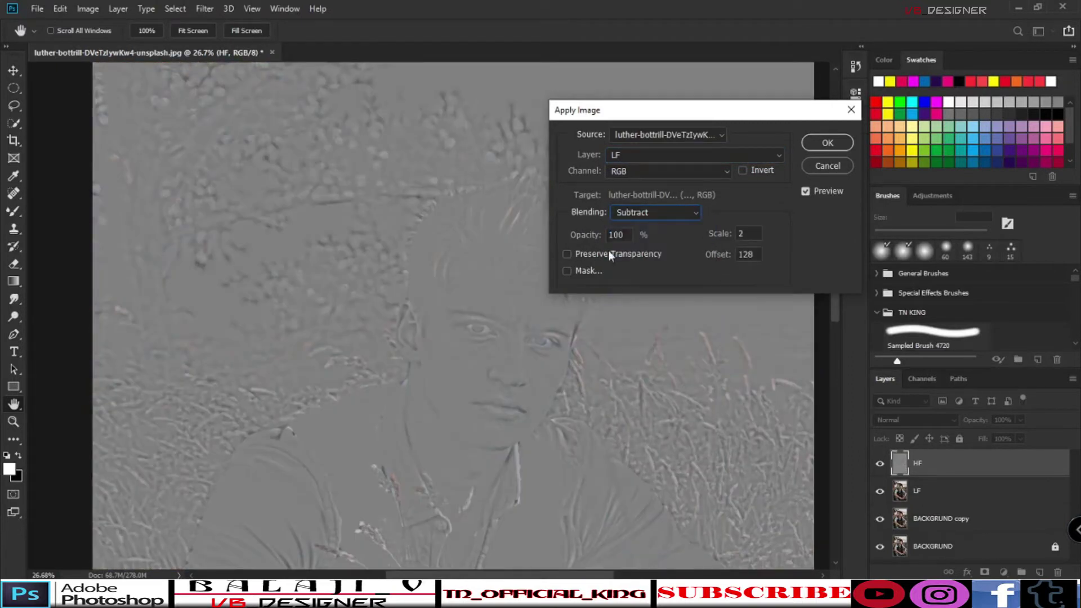
# Set the Apply Image scale to 2 and offset to 128, and apply it to the HF layer
pyautogui.write('2')
pyautogui.press('Tab')
pyautogui.press('BackSpace')
pyautogui.write('128')
pyautogui.press('BackSpace')
pyautogui.press('BackSpace')
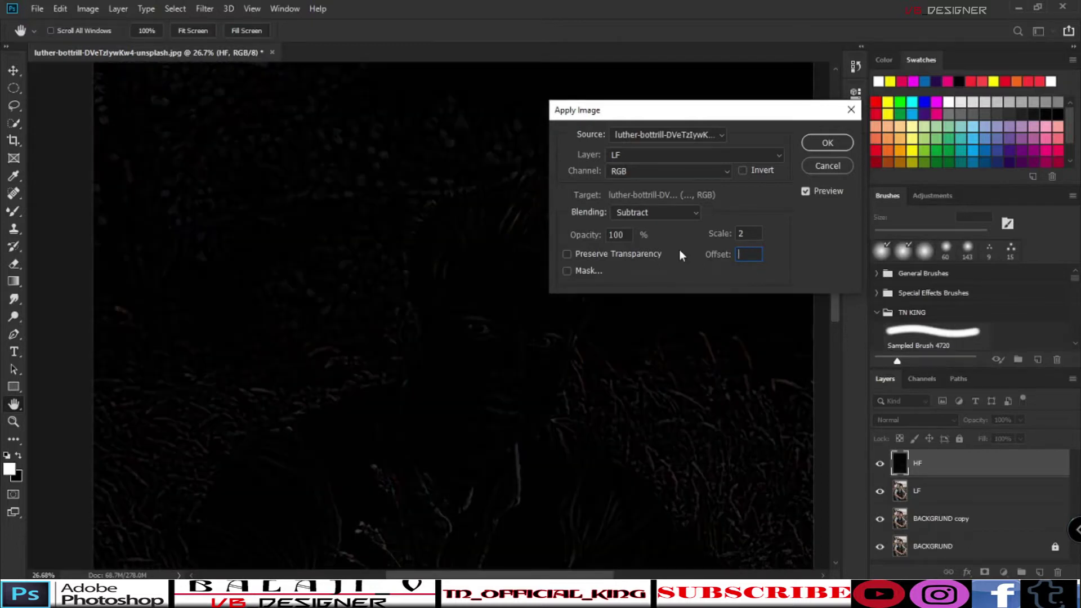
pyautogui.write('28')
pyautogui.press('BackSpace')
pyautogui.press('BackSpace')
pyautogui.press('BackSpace')
pyautogui.write('1278')
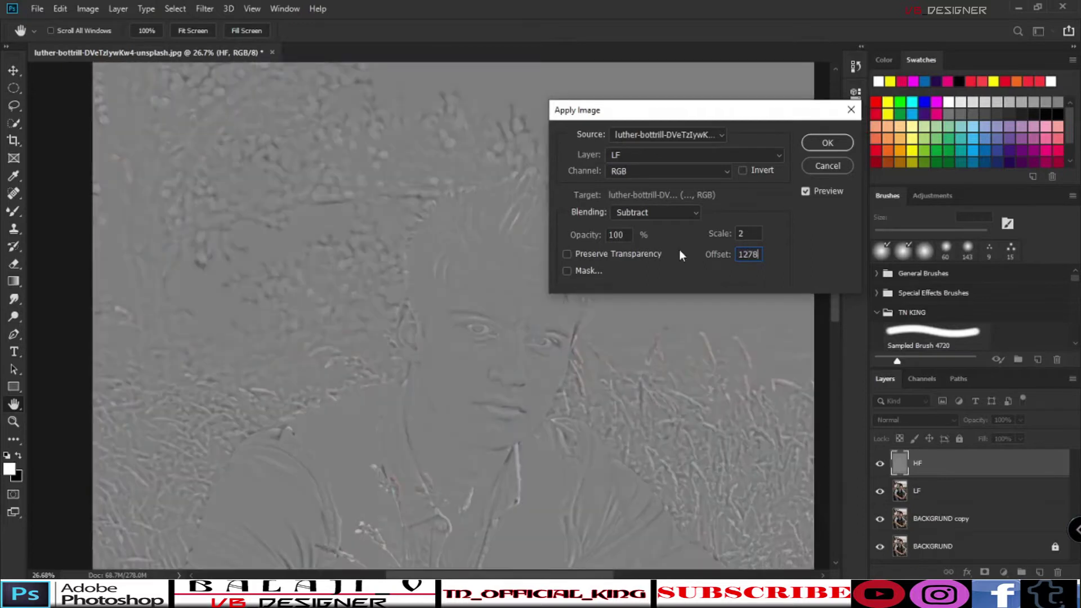
pyautogui.press('BackSpace')
pyautogui.press('BackSpace')
pyautogui.write('8')
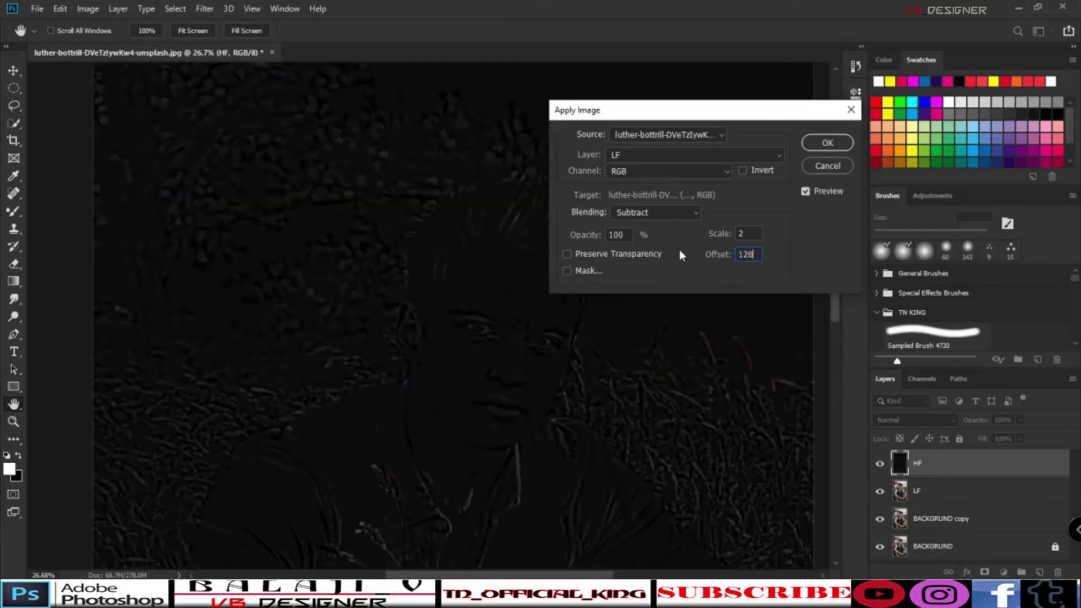
pyautogui.click(841, 143)
# Hide the BACKGRUND copy, LF and HF layers to inspect the original portrait up close
pyautogui.scroll(-6, 589, 250)
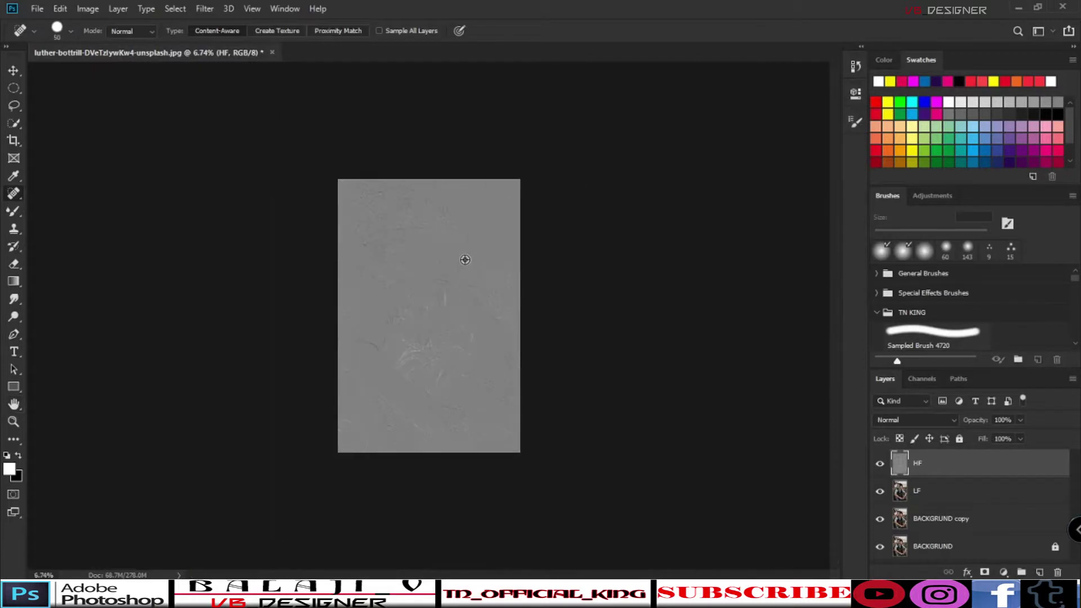
pyautogui.scroll(3, 409, 338)
pyautogui.click(878, 520)
pyautogui.click(879, 496)
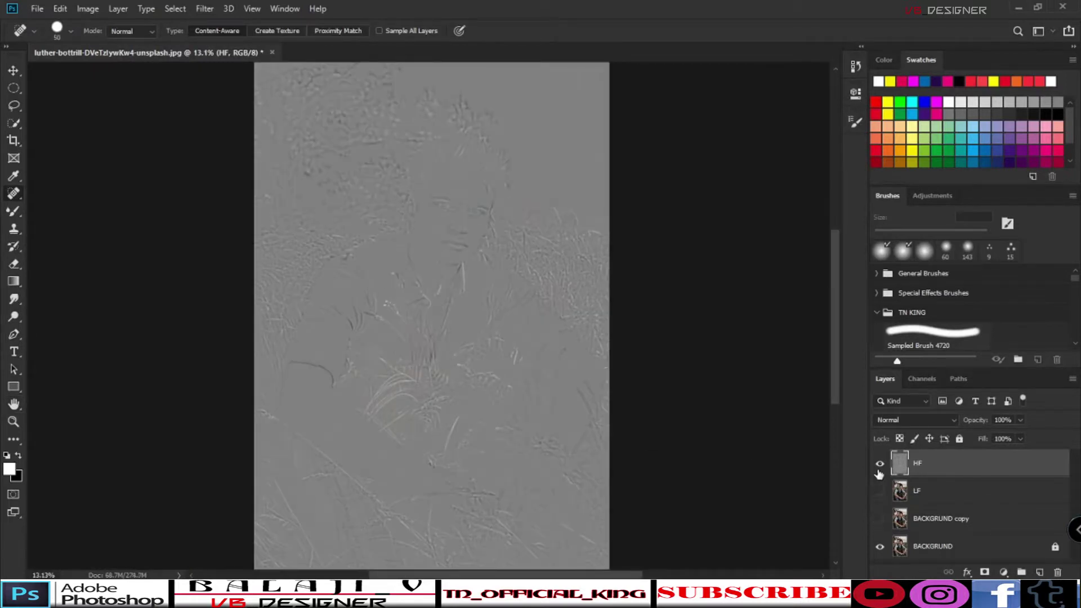
pyautogui.click(878, 468)
pyautogui.scroll(3, 399, 130)
pyautogui.scroll(3, 687, 411)
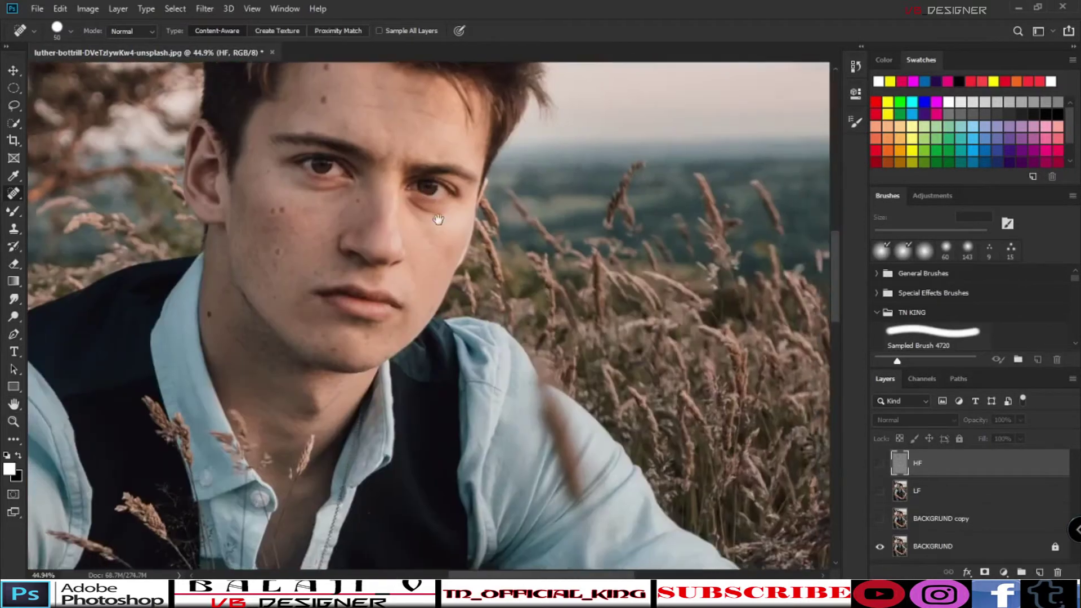
# Show the BACKGRUND copy, LF and HF layers again and set the HF layer's blend mode to Linear Light
pyautogui.click(879, 519)
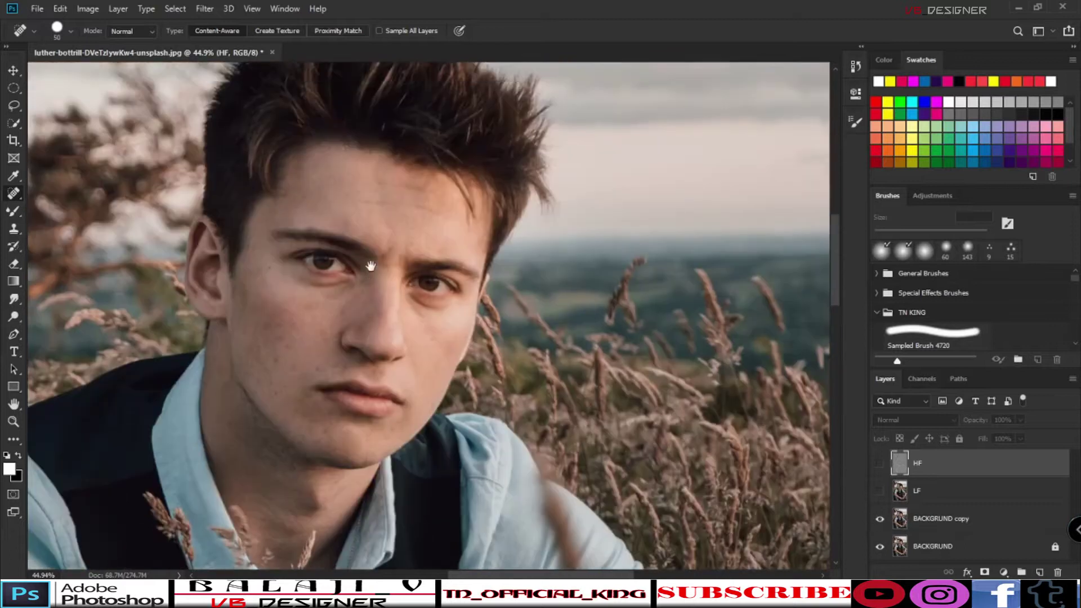
pyautogui.click(879, 491)
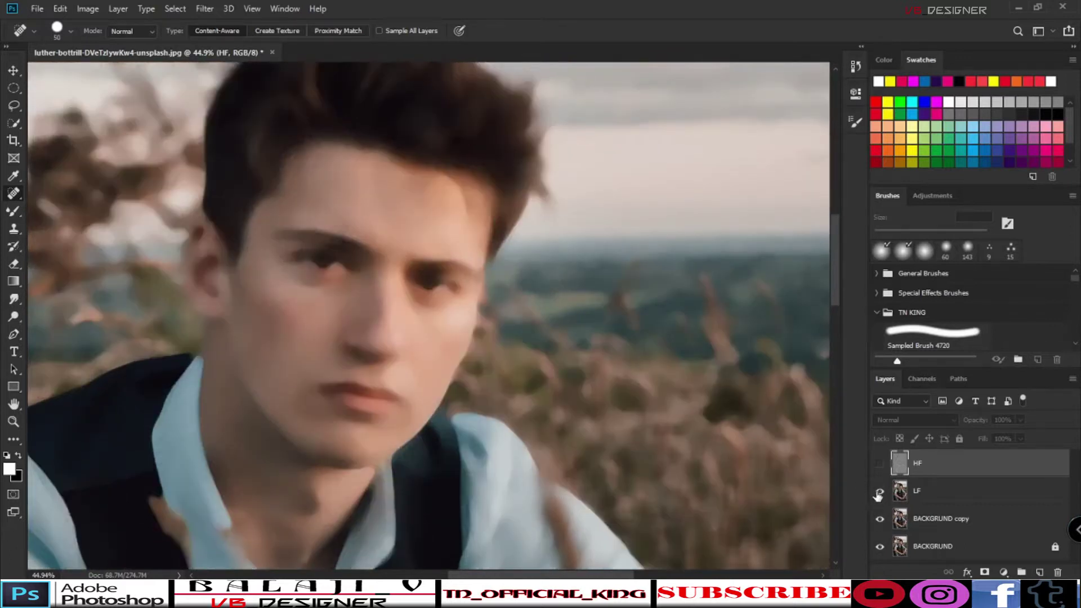
pyautogui.click(879, 463)
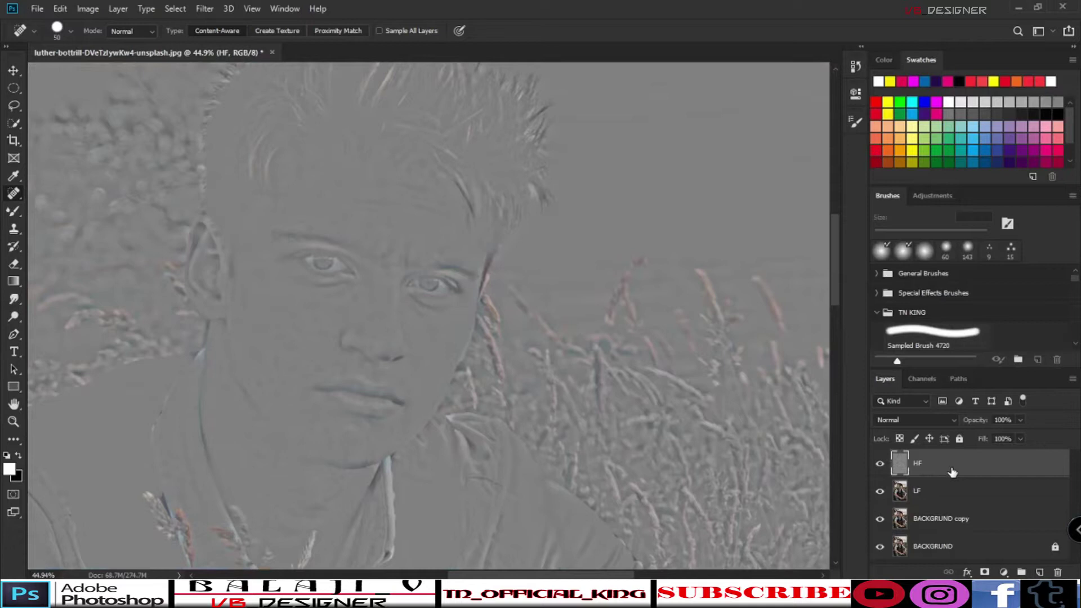
pyautogui.click(944, 425)
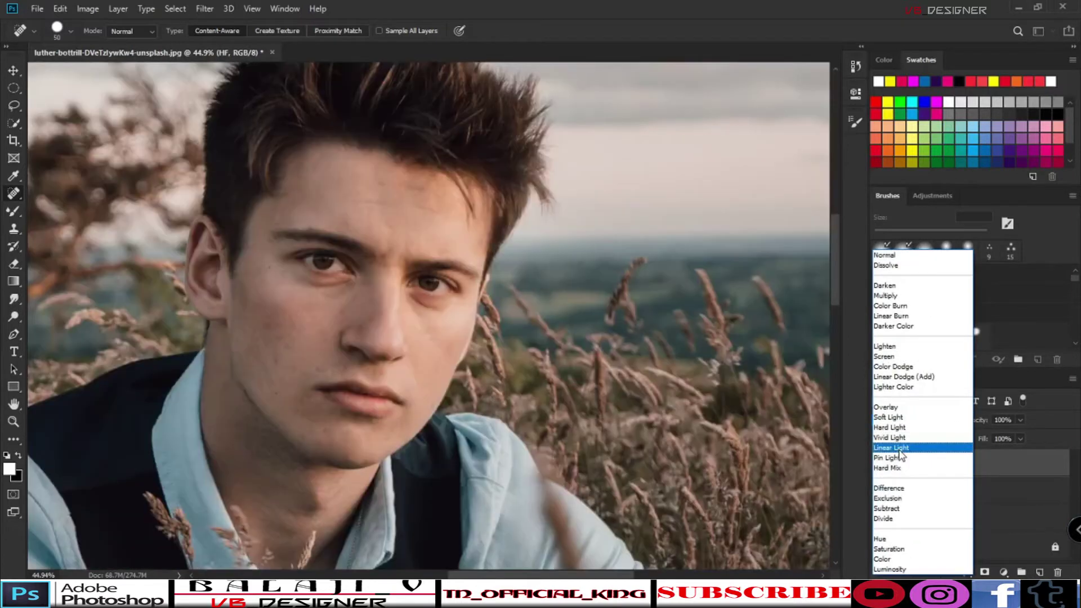
pyautogui.click(900, 449)
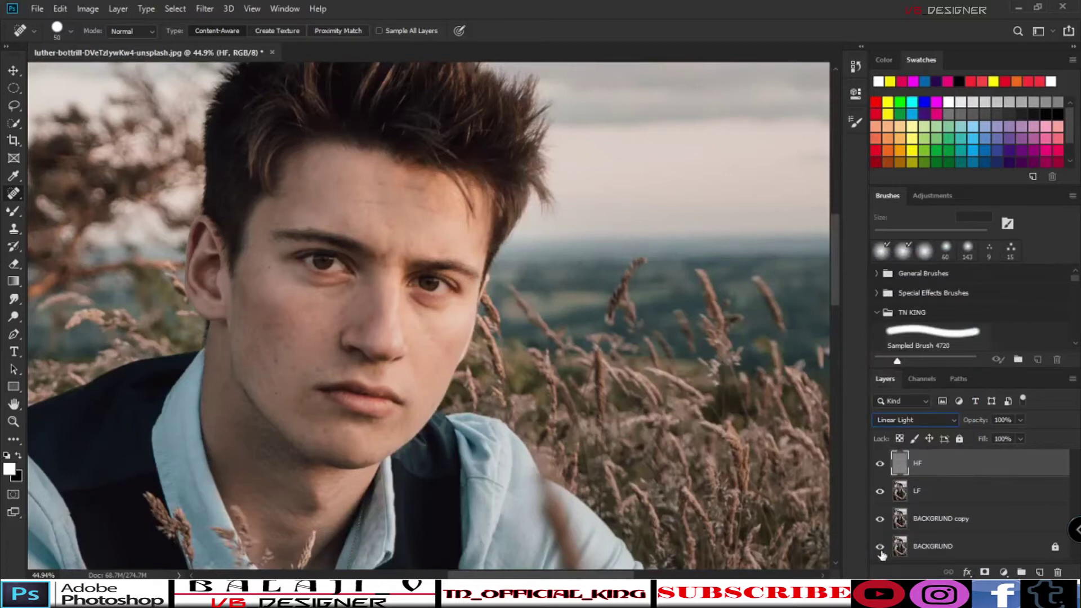
# Hide the BACKGRUND layer and compare the face up close with the HF layer off and on
pyautogui.scroll(13, 388, 251)
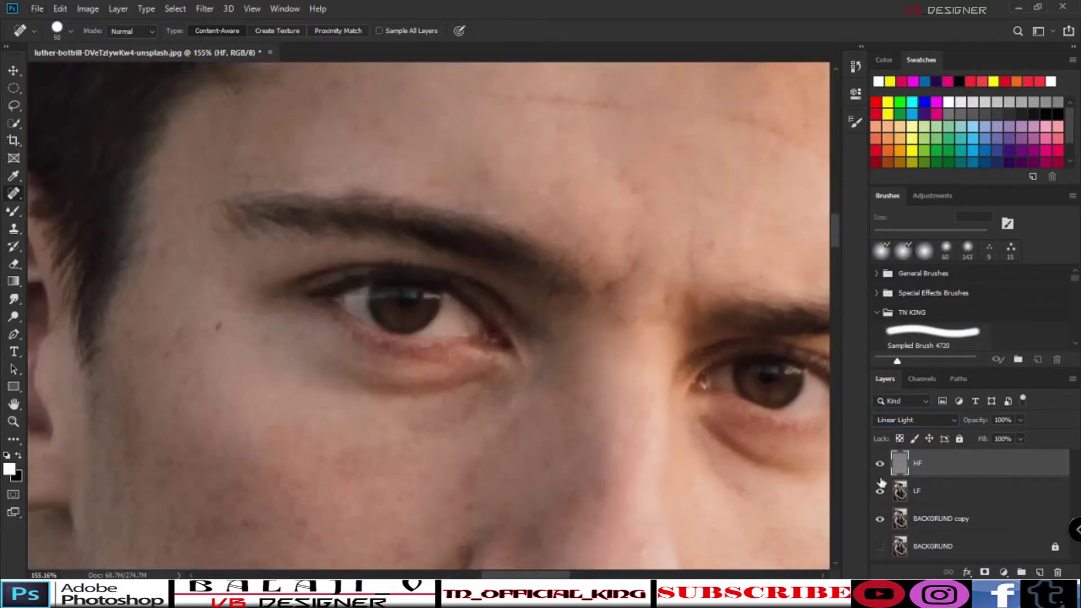
pyautogui.click(880, 464)
pyautogui.click(880, 463)
pyautogui.scroll(-5, 622, 326)
# Merge the LF and HF layers into one layer and rename it BD
pyautogui.click(962, 495)
pyautogui.keyDown('shift'); pyautogui.click(957, 474); pyautogui.keyUp('shift')
pyautogui.rightClick(957, 474)
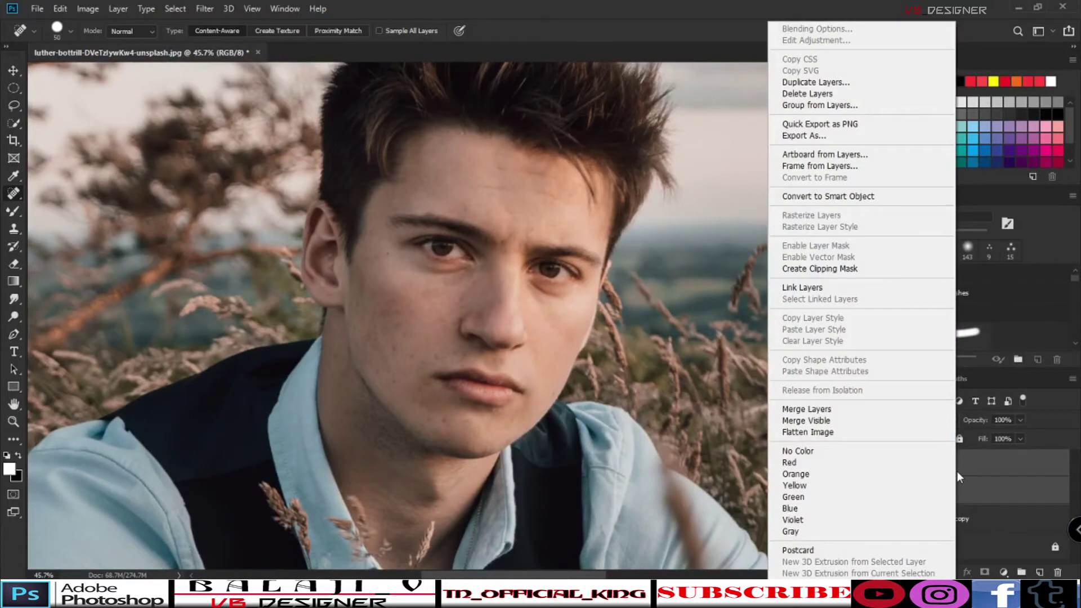
pyautogui.click(800, 409)
pyautogui.doubleClick(917, 463)
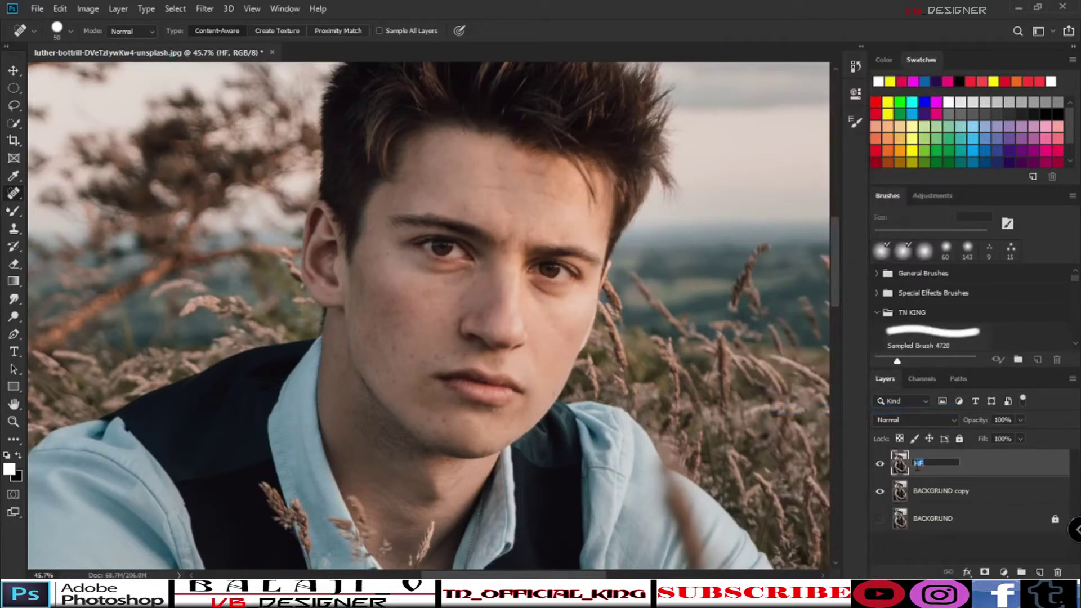
pyautogui.write('BD')
pyautogui.press('Return')
# Select the BACKGRUND copy layer for editing and hide the BD layer above it
pyautogui.click(958, 498)
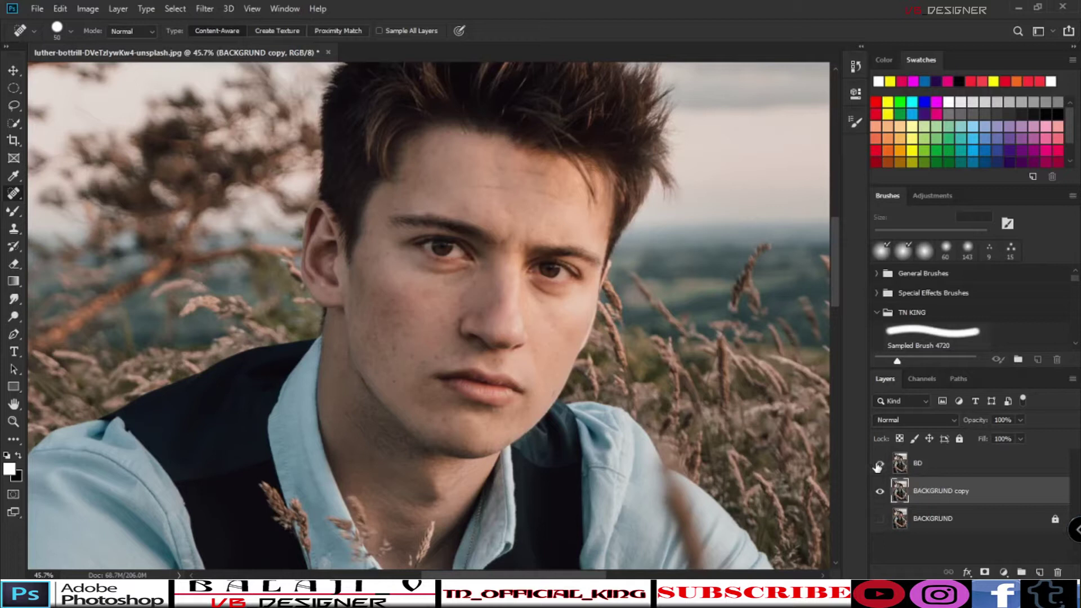
pyautogui.click(878, 463)
pyautogui.click(879, 464)
pyautogui.scroll(12, 594, 210)
pyautogui.moveTo(267, 149)
pyautogui.mouseDown()
pyautogui.moveTo(491, 207)
pyautogui.moveTo(476, 239)
pyautogui.mouseUp()
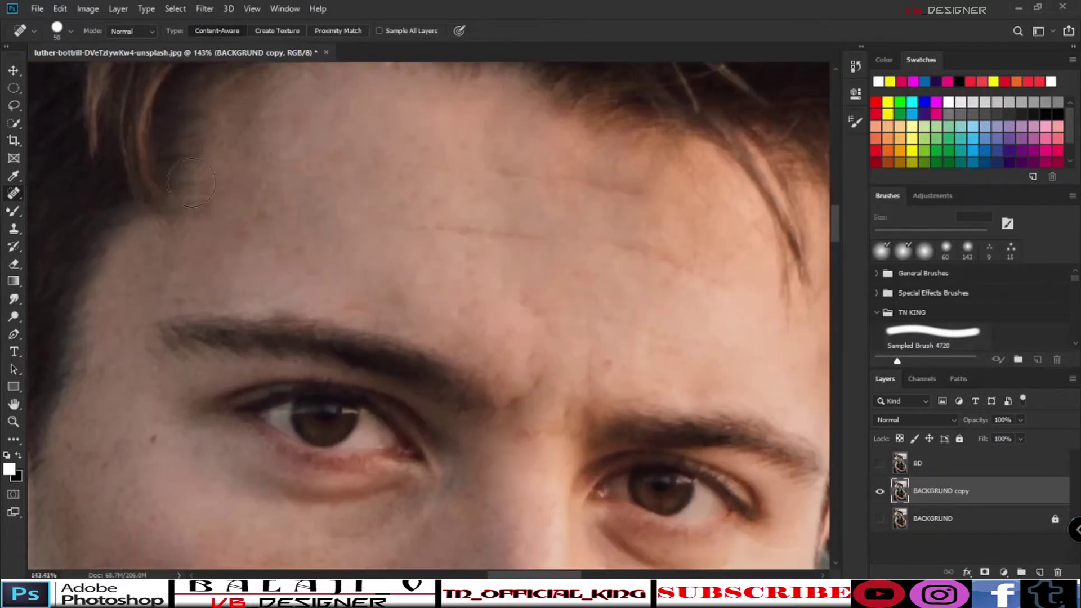
# Choose the Mixer Brush and set Wet to 10%, Load to 15%, Mix to 100% and Flow to 100%
pyautogui.click(12, 211)
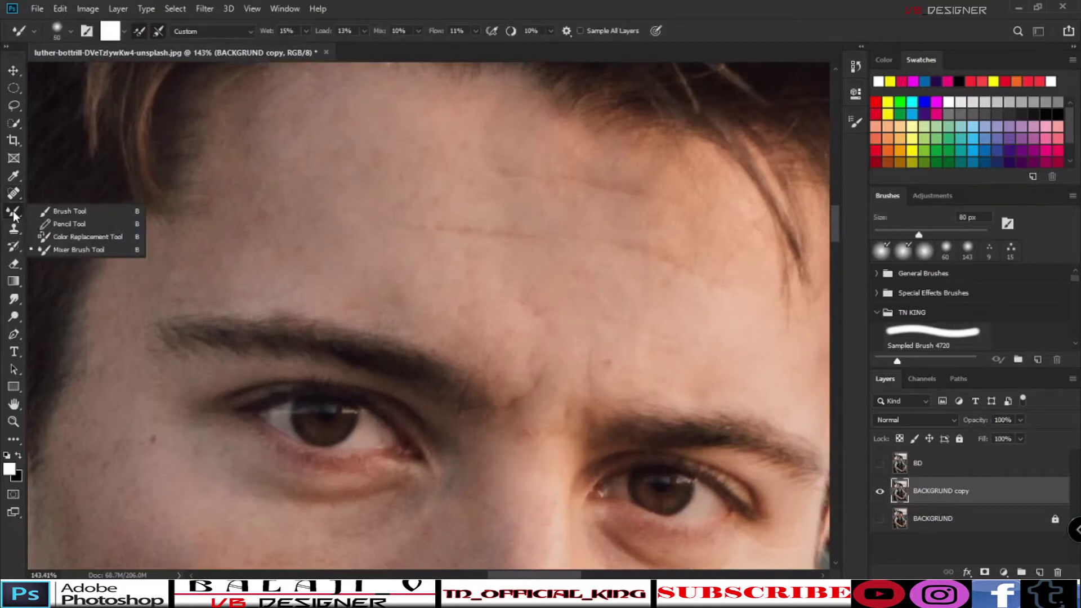
pyautogui.click(98, 251)
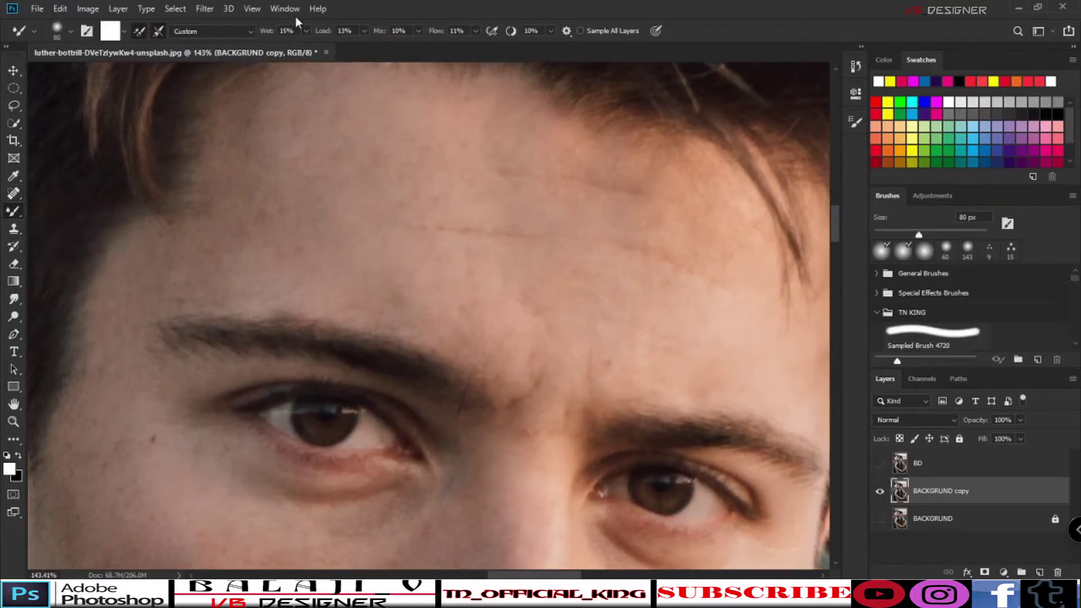
pyautogui.click(291, 33)
pyautogui.write('10')
pyautogui.press('Tab')
pyautogui.write('15')
pyautogui.moveTo(416, 30); pyautogui.dragTo(330, 42)
pyautogui.write('100')
pyautogui.press('Tab')
pyautogui.write('100')
pyautogui.press('Return')
# Smooth the forehead skin between the hairline and the eyebrow with the 80 px Mixer Brush on the BACKGRUND copy layer
pyautogui.click(317, 130)
pyautogui.press('space')
pyautogui.moveTo(261, 163)
pyautogui.mouseDown()
pyautogui.moveTo(265, 299)
pyautogui.moveTo(273, 263)
pyautogui.mouseUp()
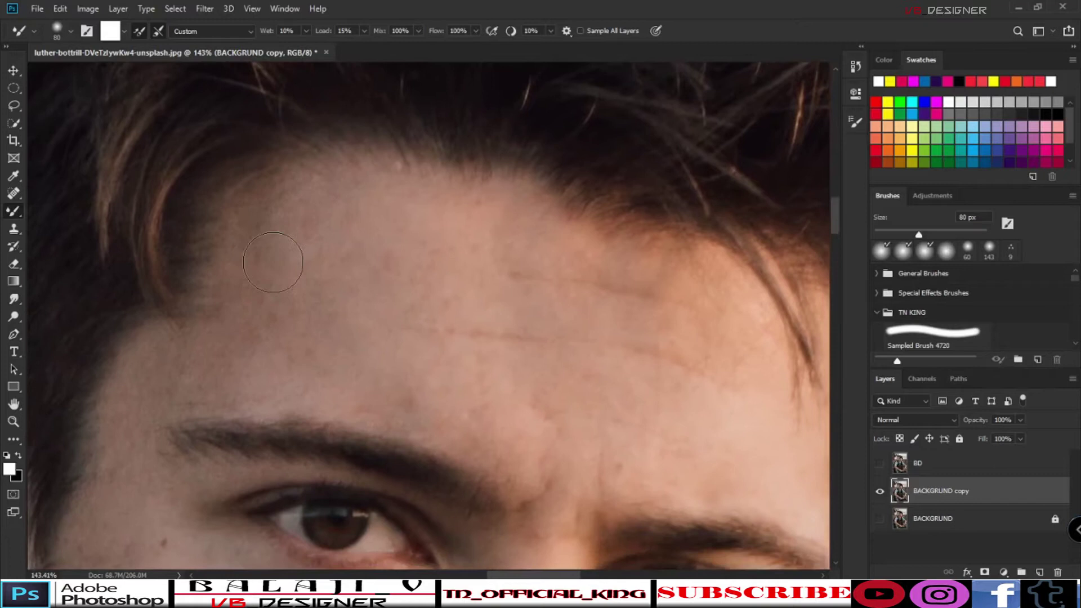
pyautogui.scroll(3, 273, 262)
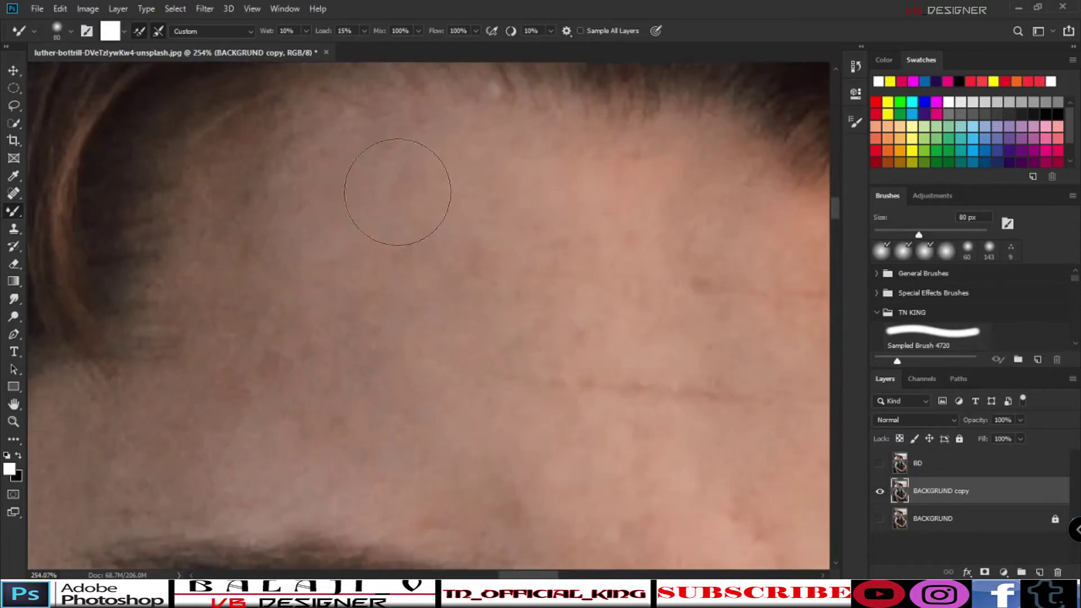
pyautogui.moveTo(549, 361)
pyautogui.mouseDown()
pyautogui.moveTo(468, 371)
pyautogui.moveTo(695, 368)
pyautogui.moveTo(461, 367)
pyautogui.moveTo(558, 372)
pyautogui.moveTo(498, 341)
pyautogui.mouseUp()
pyautogui.scroll(-3, 273, 193)
pyautogui.moveTo(273, 193)
pyautogui.mouseDown()
pyautogui.moveTo(301, 185)
pyautogui.moveTo(229, 261)
pyautogui.moveTo(386, 302)
pyautogui.moveTo(228, 277)
pyautogui.mouseUp()
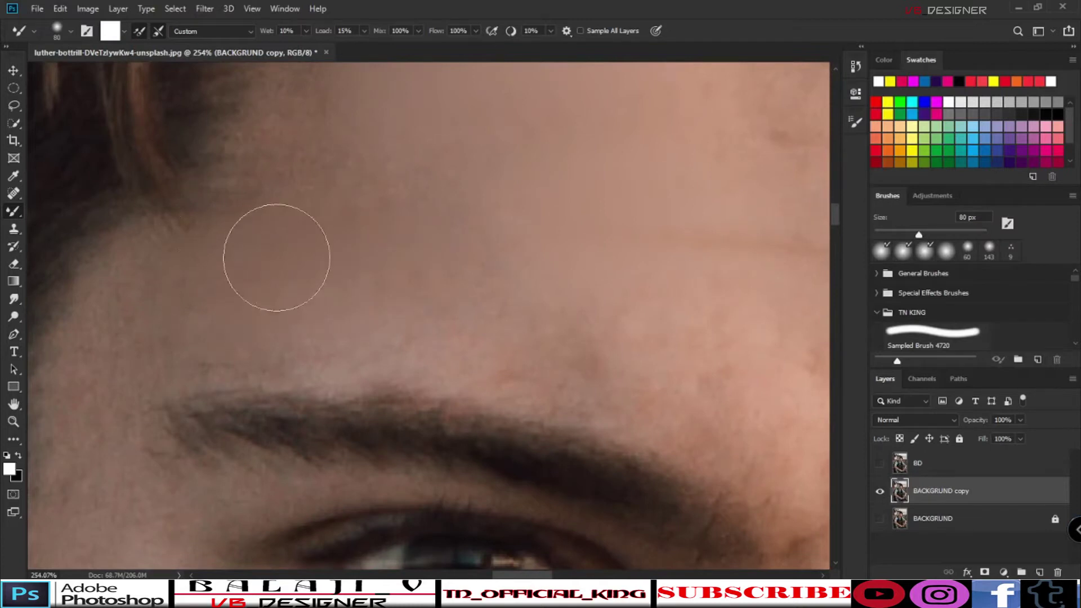
pyautogui.scroll(-8, 180, 264)
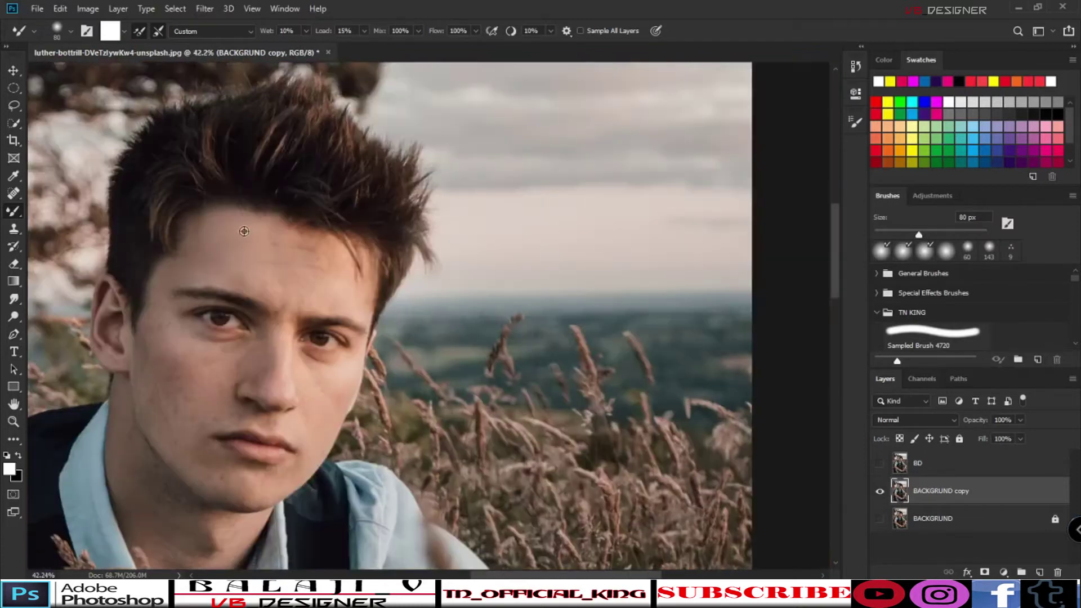
# Set the Mixer Brush to Wet 12% and Load 18%, and continue blending the forehead skin
pyautogui.scroll(3, 242, 232)
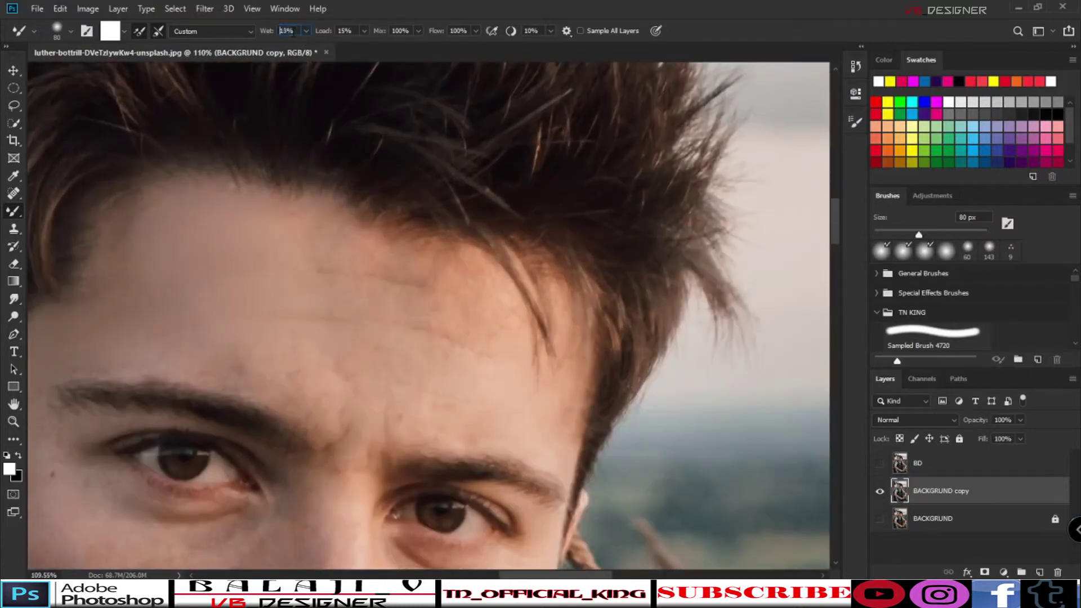
pyautogui.scroll(-2, 293, 31)
pyautogui.click(345, 31)
pyautogui.moveTo(189, 247); pyautogui.dragTo(164, 246)
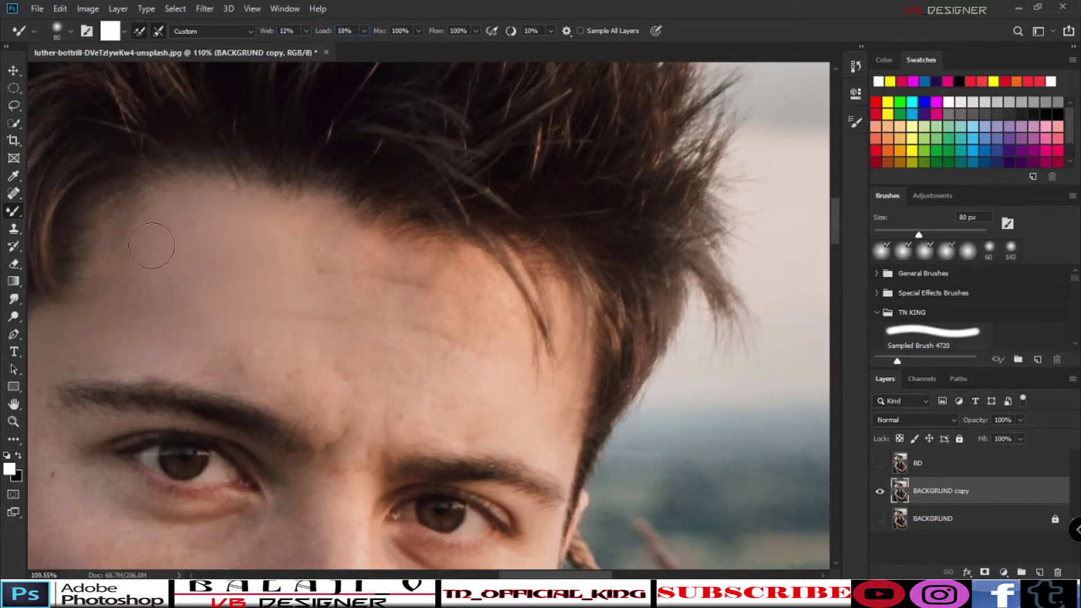
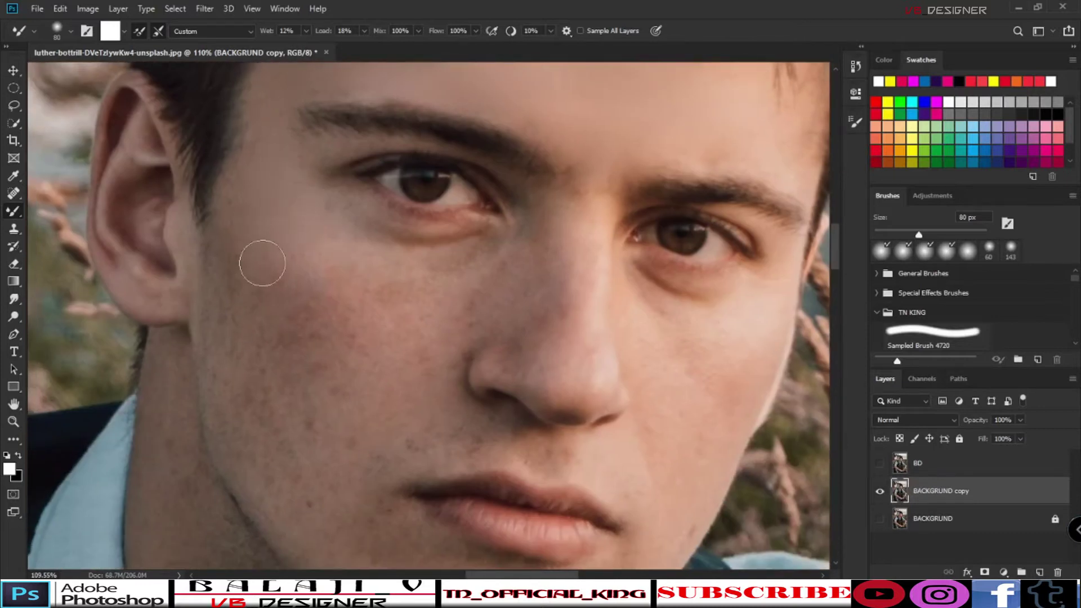
# Blend the skin of the cheeks, jaw and chin, enlarging the Mixer Brush to 100 px
pyautogui.moveTo(401, 300)
pyautogui.mouseDown()
pyautogui.moveTo(265, 353)
pyautogui.moveTo(406, 301)
pyautogui.moveTo(238, 328)
pyautogui.moveTo(278, 309)
pyautogui.moveTo(270, 358)
pyautogui.moveTo(385, 325)
pyautogui.moveTo(394, 348)
pyautogui.mouseUp()
pyautogui.press(']')
pyautogui.press(']')
pyautogui.scroll(-5, 365, 374)
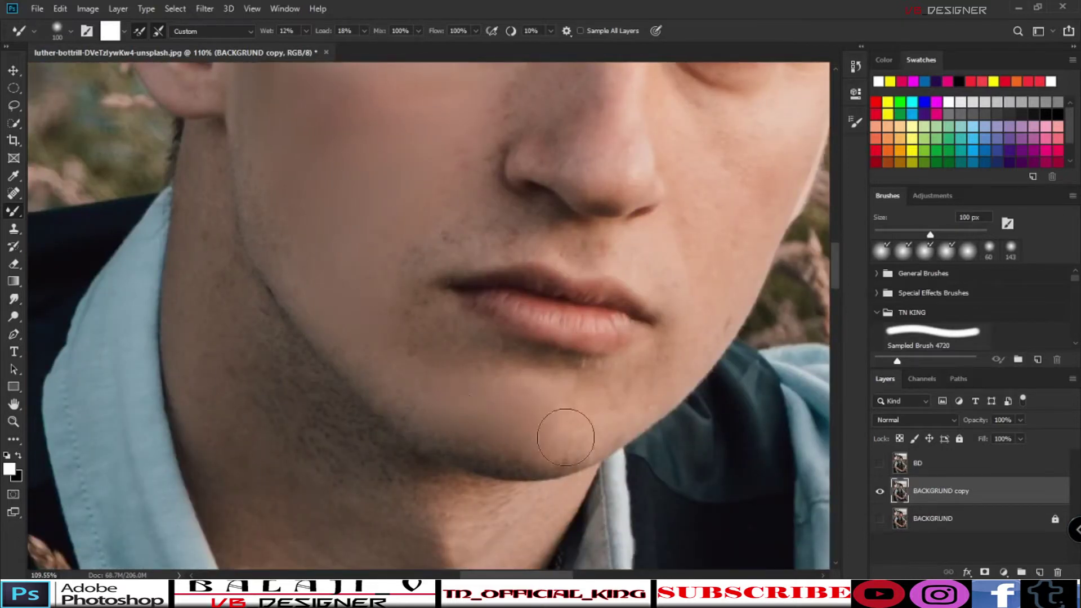
pyautogui.moveTo(591, 422); pyautogui.dragTo(495, 497)
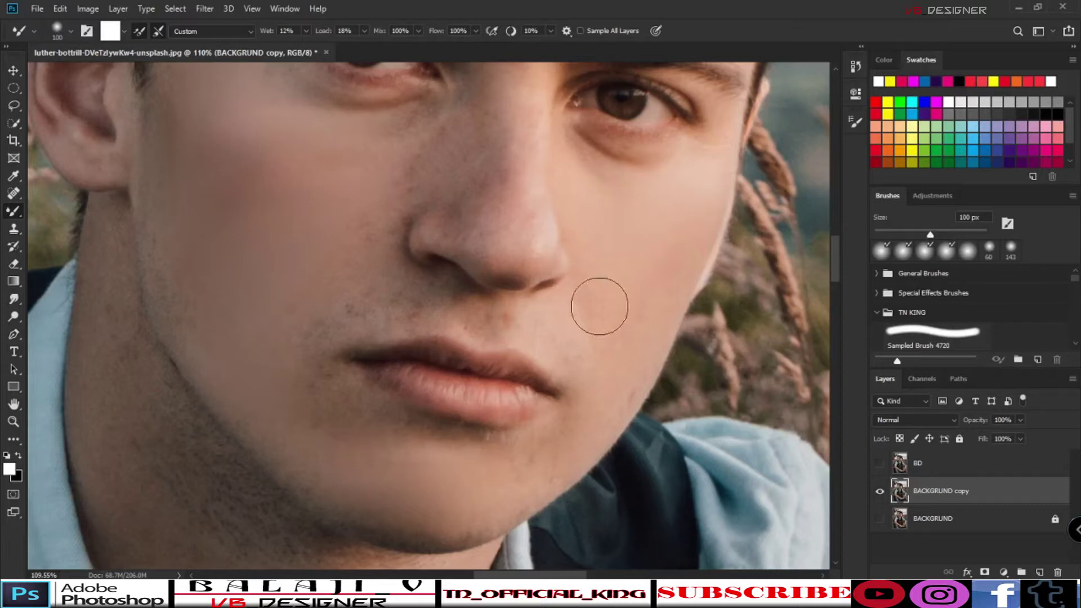
# Reduce the Mixer Brush to 50 px and smooth the skin along the nose and around the nostrils
pyautogui.scroll(2, 411, 357)
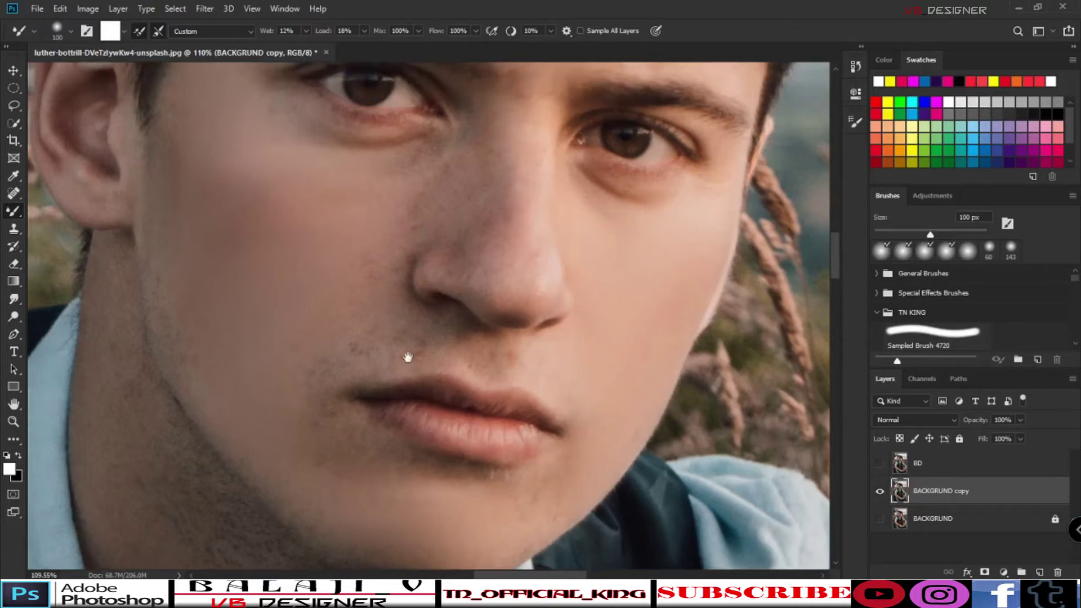
pyautogui.moveTo(339, 333); pyautogui.dragTo(251, 525)
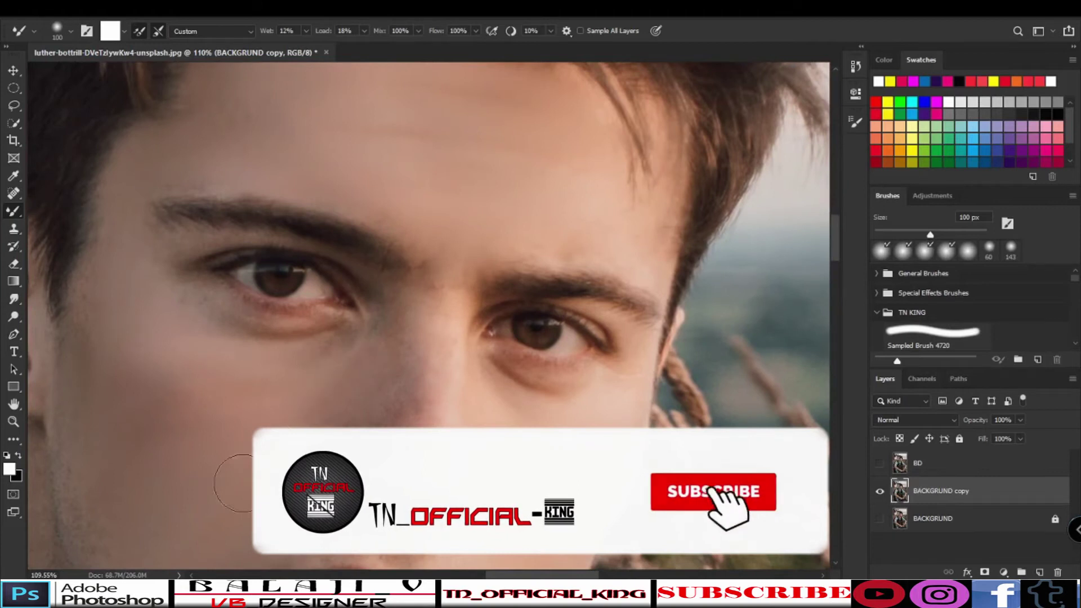
pyautogui.scroll(1, 429, 332)
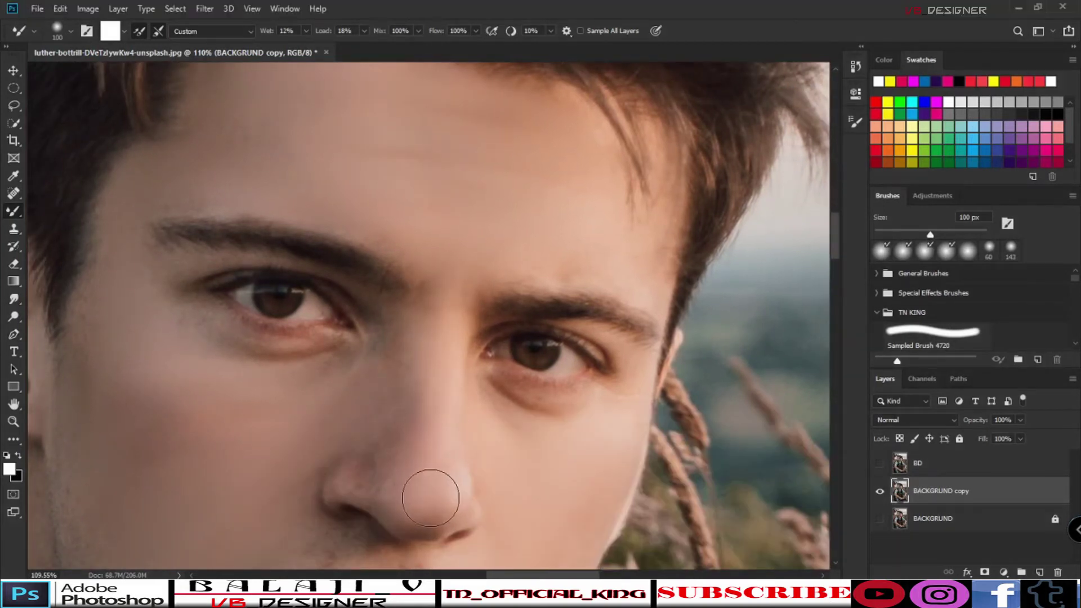
pyautogui.scroll(4, 438, 500)
pyautogui.press('[')
pyautogui.press('[')
pyautogui.press('[')
pyautogui.press('[')
pyautogui.press('[')
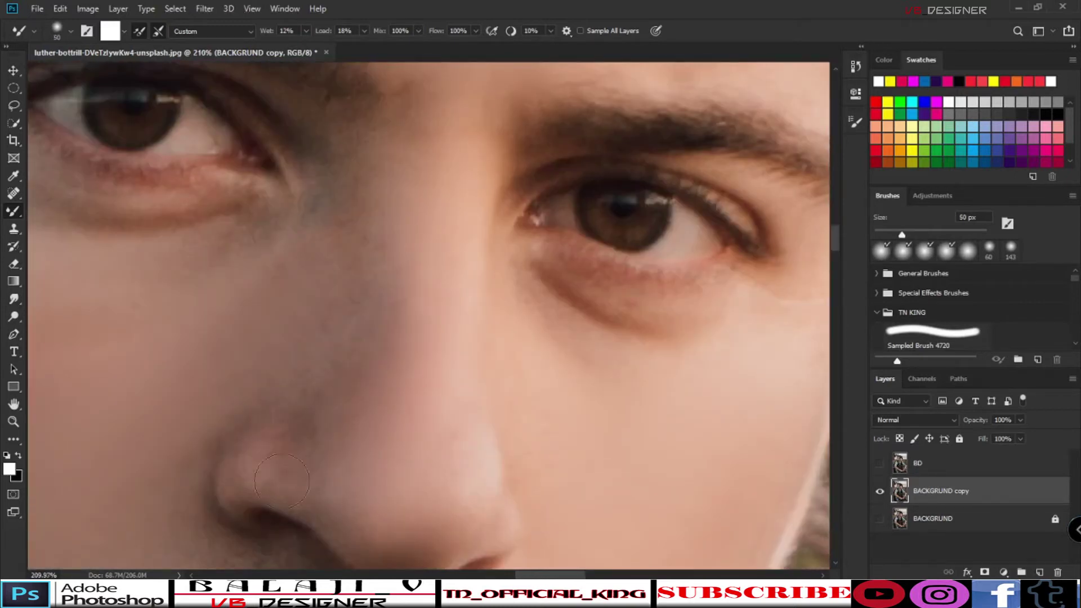
pyautogui.moveTo(471, 506); pyautogui.dragTo(437, 379)
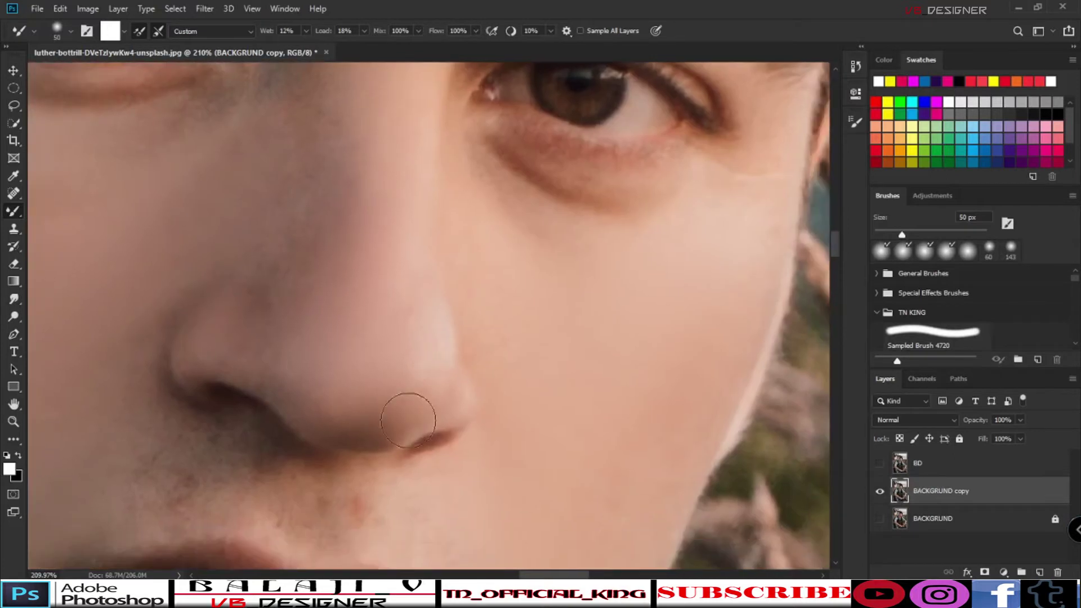
# Blend the skin around the mouth, below the lower lip and between the nose and upper lip
pyautogui.scroll(-5, 414, 313)
pyautogui.scroll(4, 449, 309)
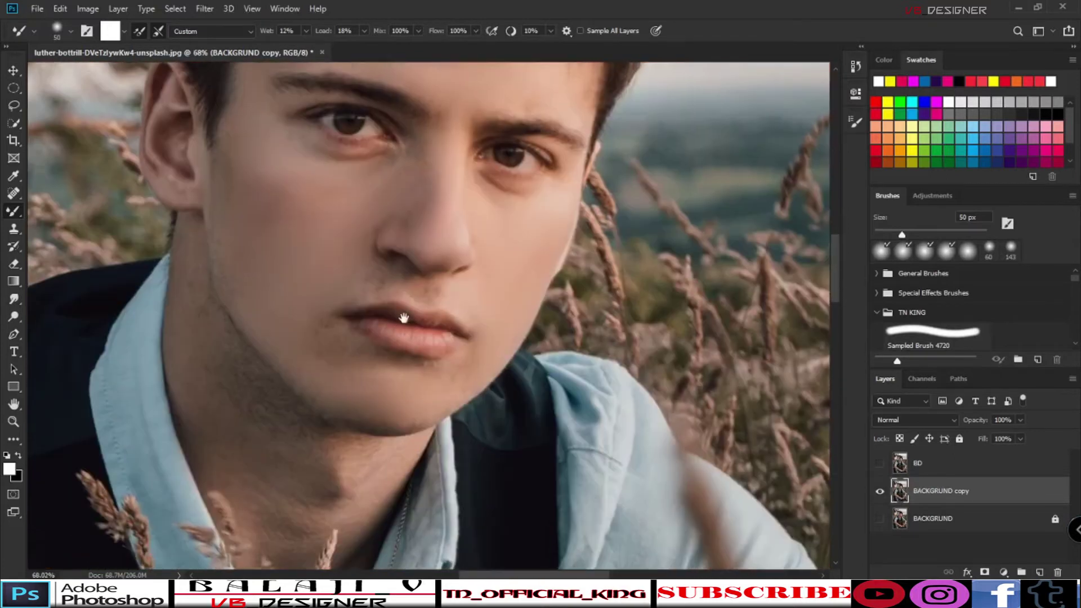
pyautogui.scroll(3, 348, 350)
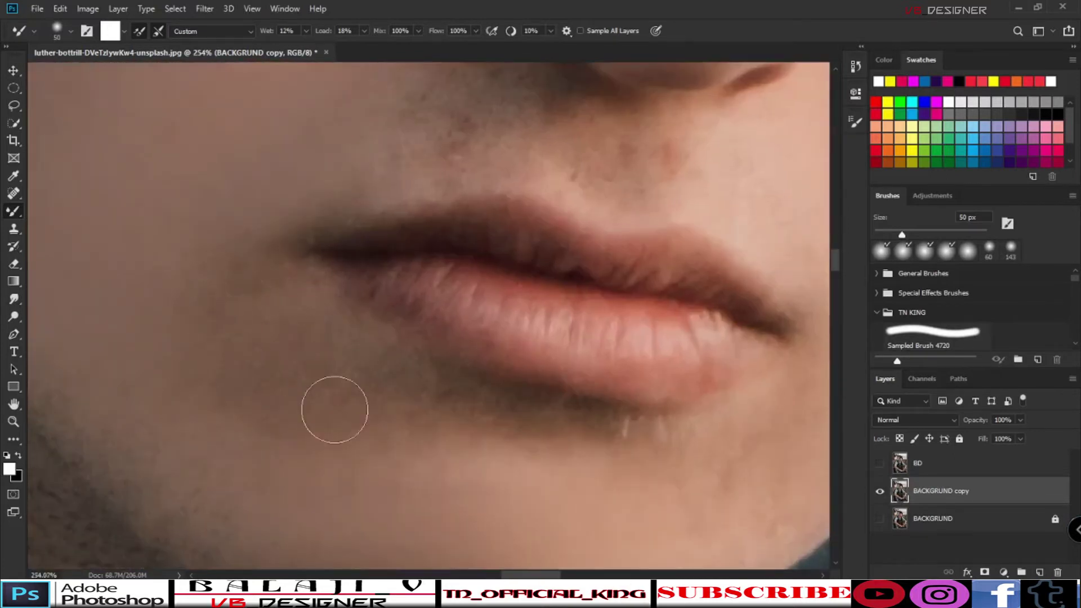
pyautogui.moveTo(413, 341)
pyautogui.mouseDown()
pyautogui.moveTo(491, 410)
pyautogui.moveTo(502, 395)
pyautogui.moveTo(644, 419)
pyautogui.moveTo(677, 407)
pyautogui.moveTo(561, 349)
pyautogui.moveTo(486, 339)
pyautogui.moveTo(497, 310)
pyautogui.moveTo(609, 332)
pyautogui.moveTo(617, 295)
pyautogui.mouseUp()
pyautogui.press('space')
pyautogui.moveTo(644, 241); pyautogui.dragTo(509, 375)
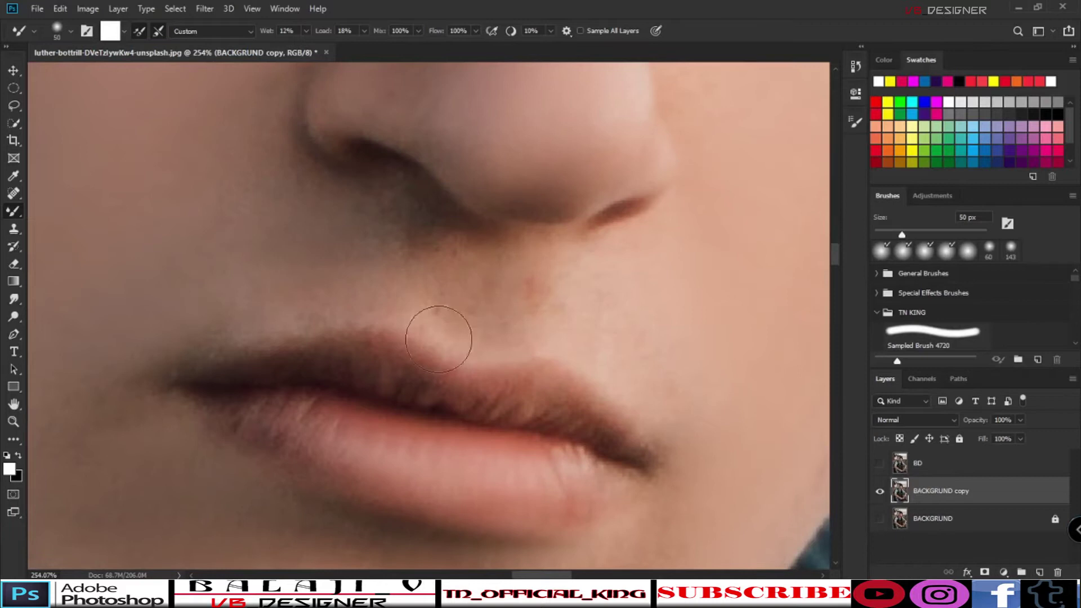
pyautogui.scroll(-3, 457, 306)
pyautogui.scroll(-3, 457, 305)
# Enlarge the Mixer Brush to 90 px and smooth the neck and the open chest area inside the collar
pyautogui.scroll(1, 406, 257)
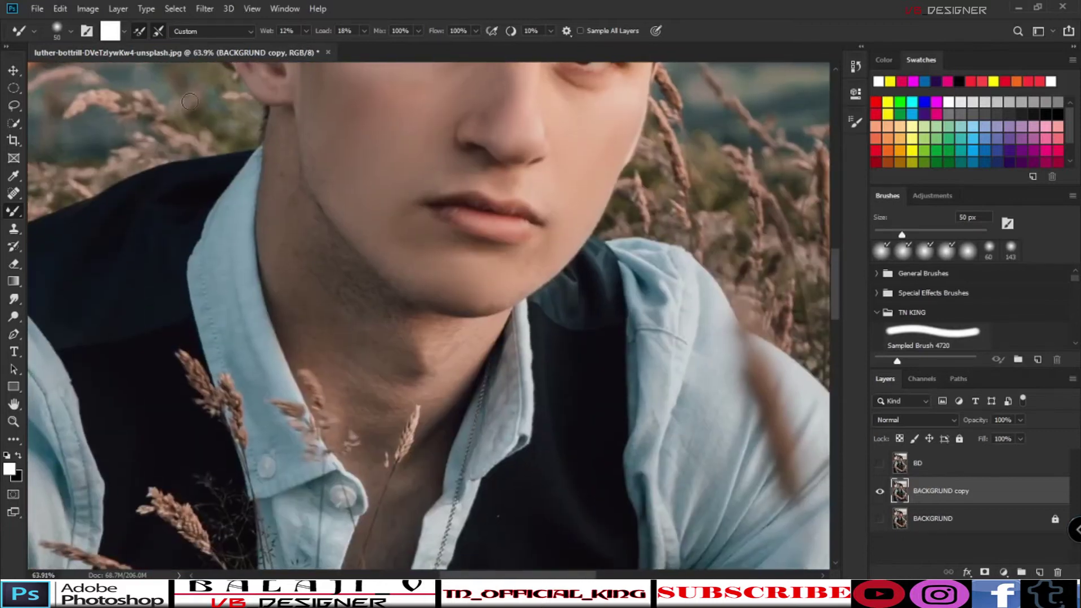
pyautogui.press(']')
pyautogui.moveTo(275, 180)
pyautogui.mouseDown()
pyautogui.moveTo(278, 246)
pyautogui.moveTo(309, 186)
pyautogui.moveTo(298, 236)
pyautogui.moveTo(281, 233)
pyautogui.moveTo(304, 344)
pyautogui.moveTo(315, 306)
pyautogui.moveTo(312, 219)
pyautogui.moveTo(345, 294)
pyautogui.moveTo(325, 265)
pyautogui.moveTo(350, 274)
pyautogui.moveTo(304, 215)
pyautogui.moveTo(394, 324)
pyautogui.moveTo(339, 254)
pyautogui.moveTo(374, 291)
pyautogui.mouseUp()
pyautogui.moveTo(436, 323)
pyautogui.mouseDown()
pyautogui.moveTo(309, 307)
pyautogui.moveTo(354, 347)
pyautogui.moveTo(292, 305)
pyautogui.moveTo(330, 396)
pyautogui.moveTo(364, 377)
pyautogui.moveTo(372, 427)
pyautogui.moveTo(422, 376)
pyautogui.moveTo(494, 338)
pyautogui.mouseUp()
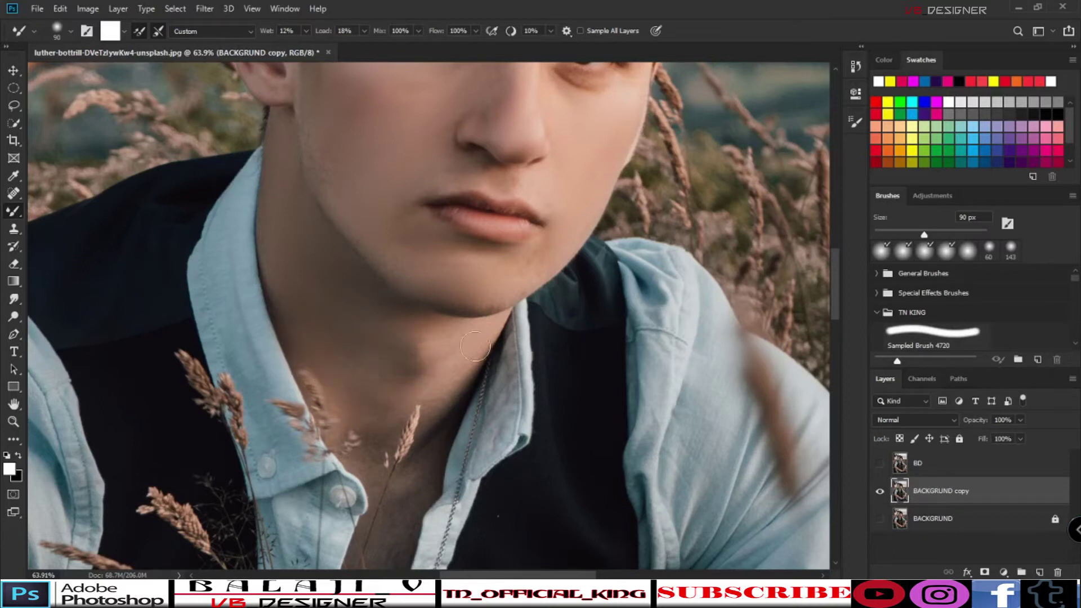
pyautogui.moveTo(411, 448)
pyautogui.mouseDown()
pyautogui.moveTo(423, 471)
pyautogui.moveTo(403, 494)
pyautogui.moveTo(413, 418)
pyautogui.moveTo(367, 448)
pyautogui.moveTo(371, 523)
pyautogui.moveTo(353, 515)
pyautogui.moveTo(367, 431)
pyautogui.mouseUp()
# Smooth the skin inside the ear with the 90 px Mixer Brush
pyautogui.scroll(5, 330, 395)
pyautogui.keyDown('alt'); pyautogui.scroll(3, 253, 422); pyautogui.keyUp('alt')
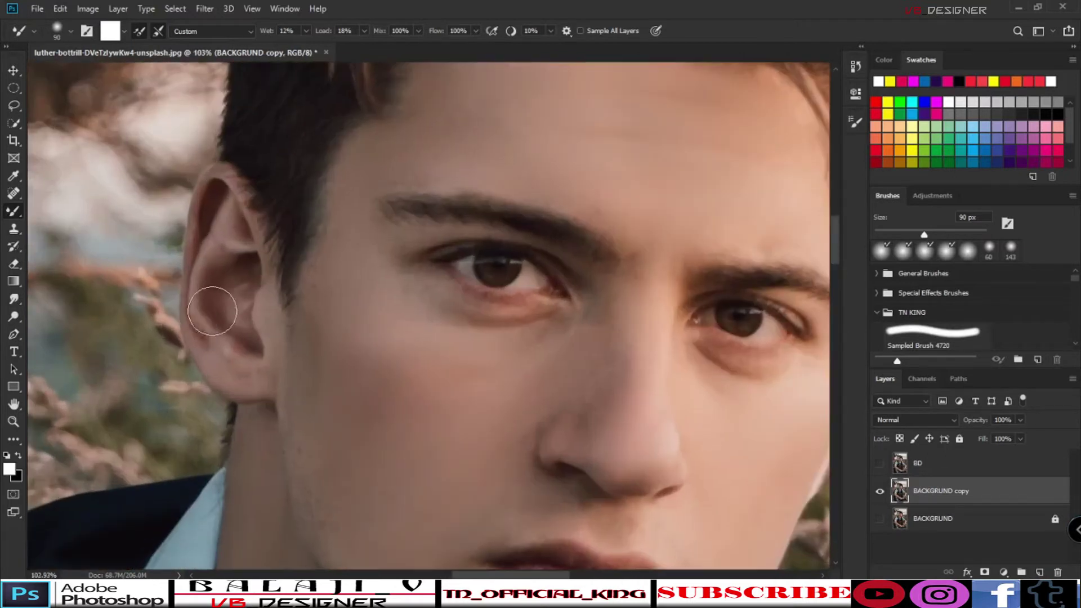
pyautogui.moveTo(220, 345)
pyautogui.mouseDown()
pyautogui.moveTo(240, 259)
pyautogui.moveTo(219, 208)
pyautogui.moveTo(253, 285)
pyautogui.moveTo(252, 350)
pyautogui.mouseUp()
pyautogui.keyDown('alt'); pyautogui.scroll(-6, 251, 350); pyautogui.keyUp('alt')
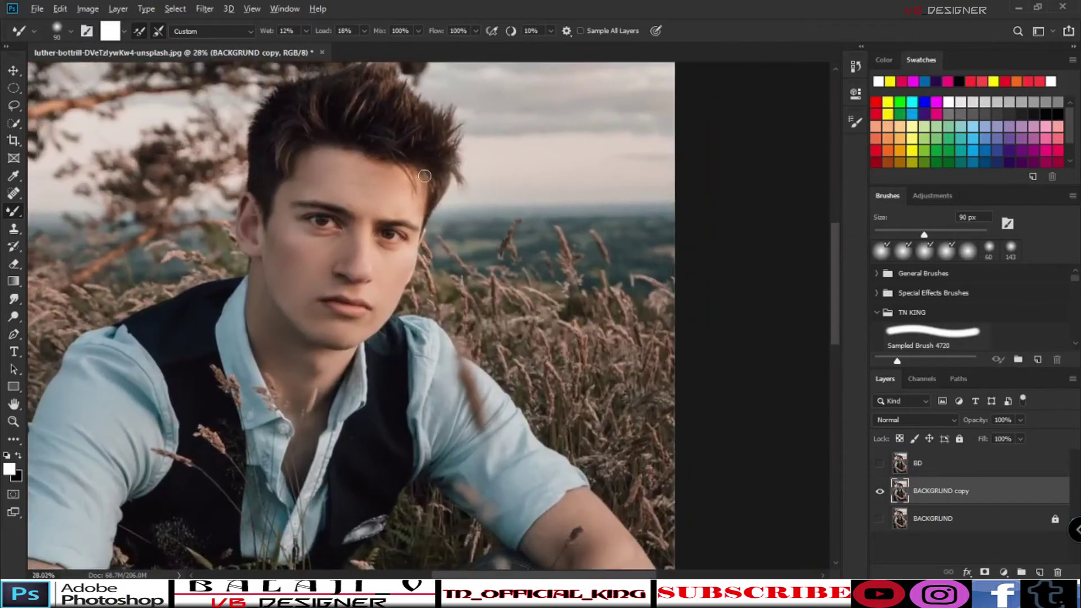
# Enlarge the Mixer Brush to 175 px and smooth the skin around the elbow of the arm without the watch
pyautogui.keyDown('alt'); pyautogui.scroll(-2, 419, 179); pyautogui.keyUp('alt')
pyautogui.keyDown('alt'); pyautogui.scroll(3, 484, 350); pyautogui.keyUp('alt')
pyautogui.moveTo(331, 405); pyautogui.dragTo(634, 107)
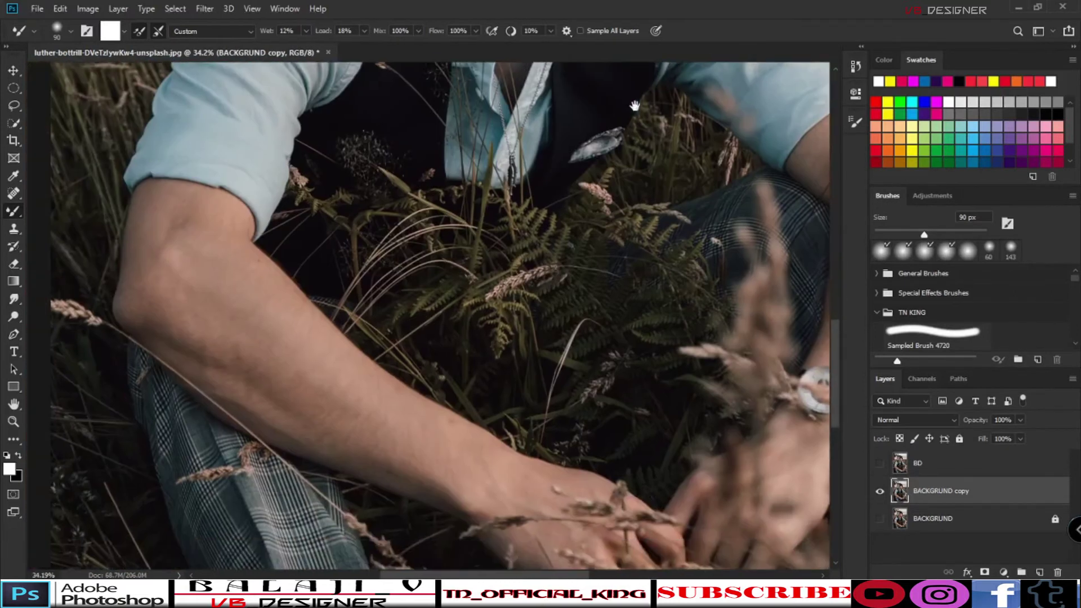
pyautogui.moveTo(313, 220); pyautogui.dragTo(368, 206)
pyautogui.keyDown('alt'); pyautogui.scroll(3, 210, 213); pyautogui.keyUp('alt')
pyautogui.press(']')
pyautogui.press(']')
pyautogui.press(']')
pyautogui.press(']')
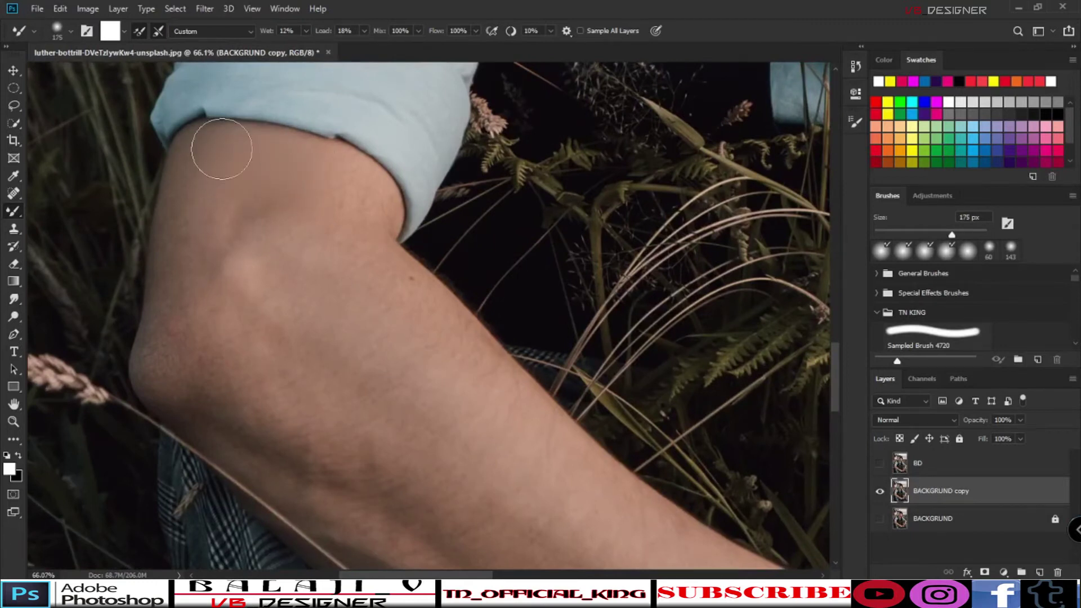
pyautogui.moveTo(301, 212)
pyautogui.mouseDown()
pyautogui.moveTo(196, 286)
pyautogui.moveTo(167, 369)
pyautogui.moveTo(333, 425)
pyautogui.moveTo(412, 395)
pyautogui.mouseUp()
# Enlarge the Mixer Brush to 200 px and smooth the same arm's forearm down to the wrist and back of the hand
pyautogui.press(']')
pyautogui.moveTo(472, 463); pyautogui.dragTo(372, 221)
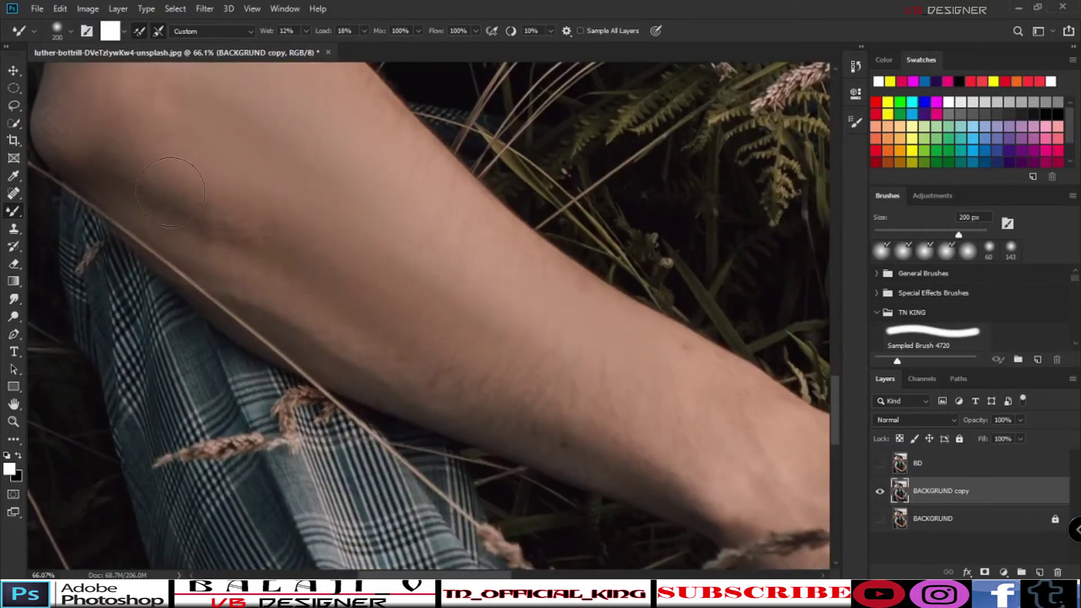
pyautogui.moveTo(535, 359); pyautogui.dragTo(291, 200)
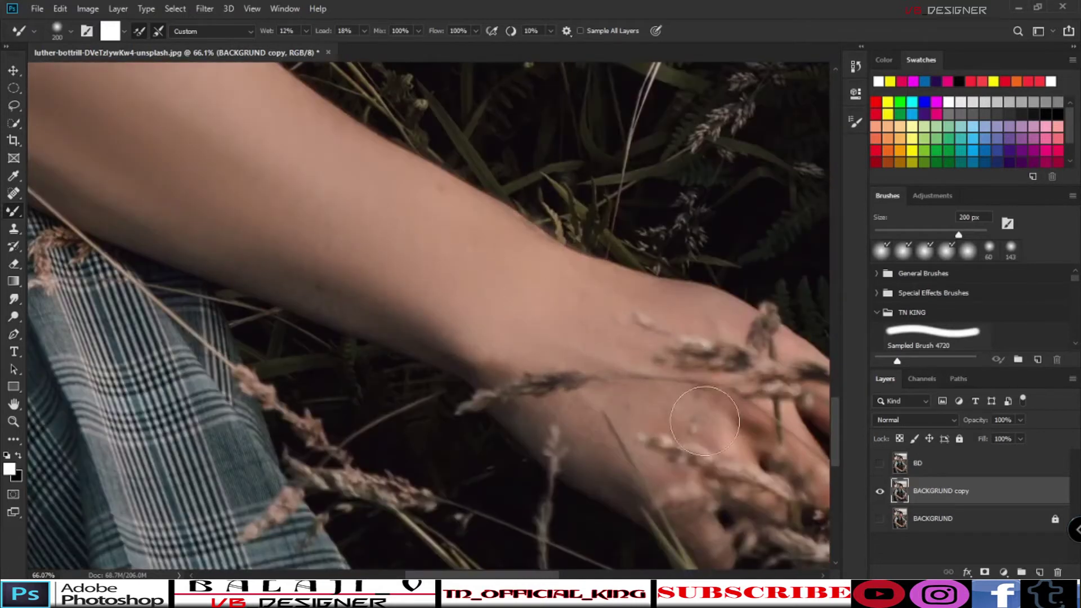
# Smooth the hand wearing the watch and its forearm up to the elbow with the 200 px Mixer Brush
pyautogui.moveTo(550, 326)
pyautogui.mouseDown()
pyautogui.moveTo(369, 341)
pyautogui.moveTo(374, 369)
pyautogui.mouseUp()
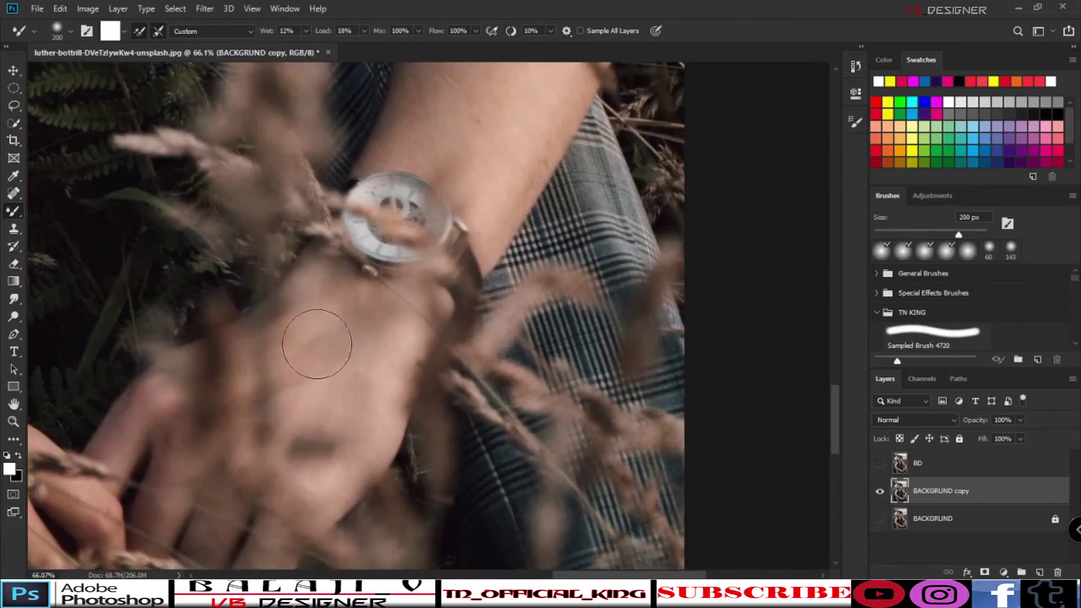
pyautogui.moveTo(516, 215); pyautogui.dragTo(441, 488)
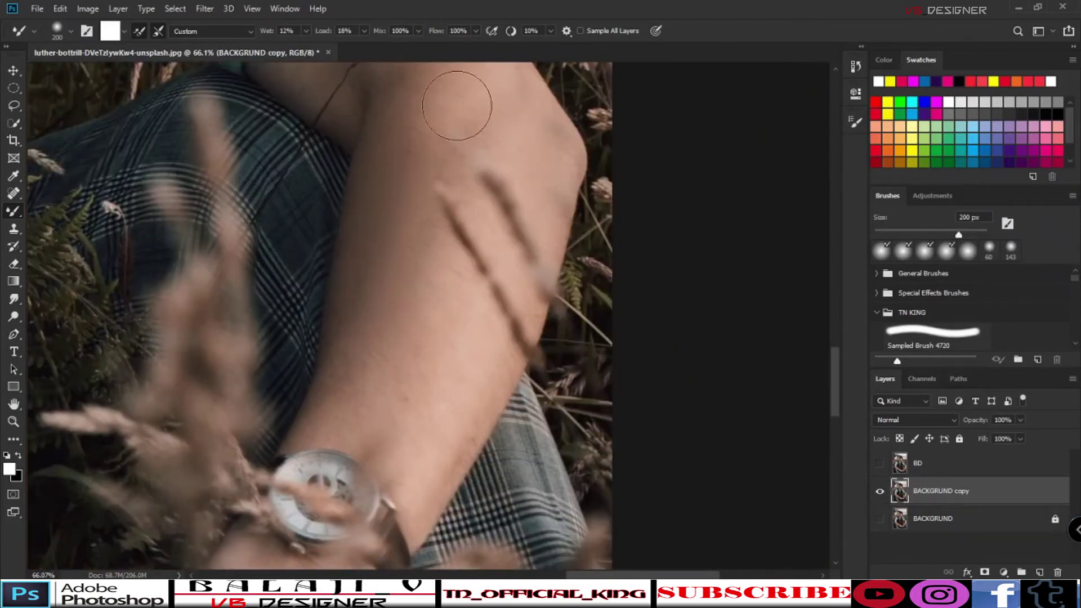
pyautogui.moveTo(422, 169); pyautogui.dragTo(388, 501)
pyautogui.moveTo(266, 358)
pyautogui.mouseDown()
pyautogui.moveTo(374, 278)
pyautogui.moveTo(363, 257)
pyautogui.moveTo(273, 344)
pyautogui.moveTo(301, 329)
pyautogui.mouseUp()
pyautogui.moveTo(472, 521); pyautogui.dragTo(446, 181)
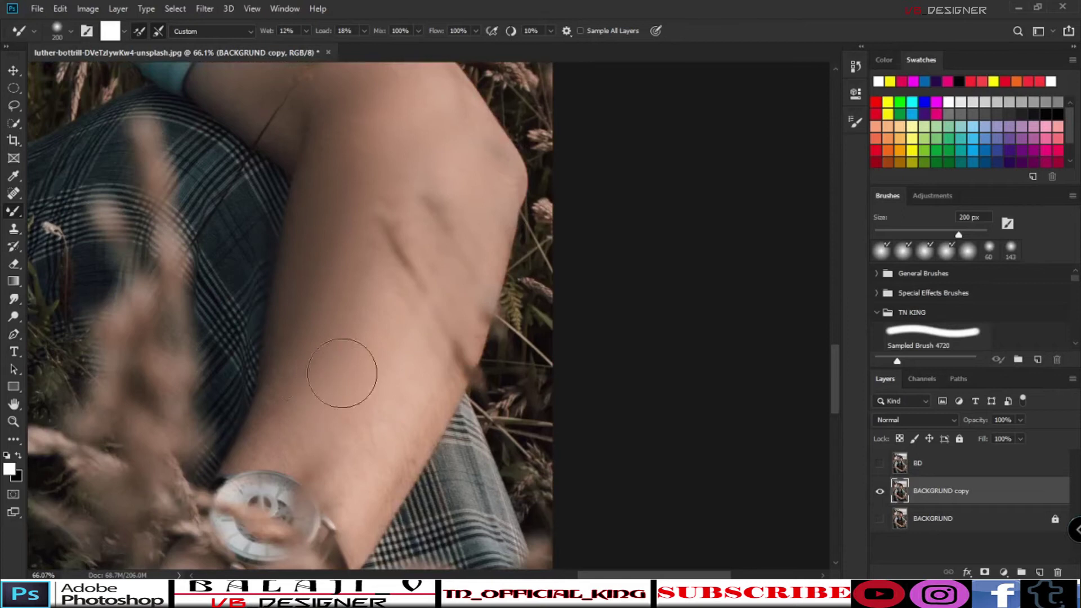
# Compare the original BACKGRUND layer with the retouched copy and make all three layers visible
pyautogui.scroll(-8, 352, 319)
pyautogui.moveTo(416, 248); pyautogui.dragTo(419, 251)
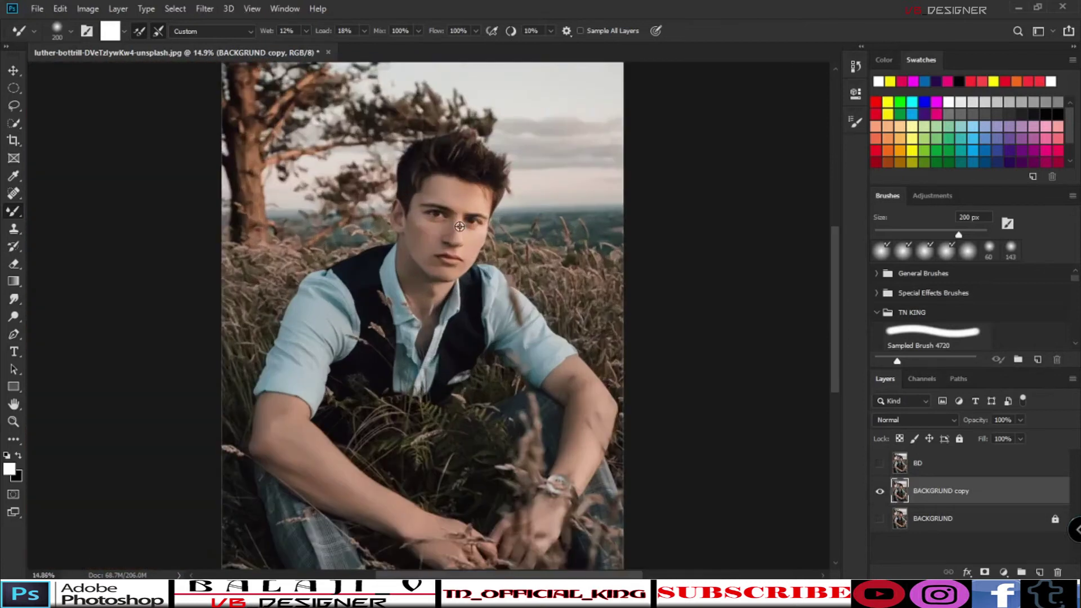
pyautogui.click(881, 493)
pyautogui.click(879, 518)
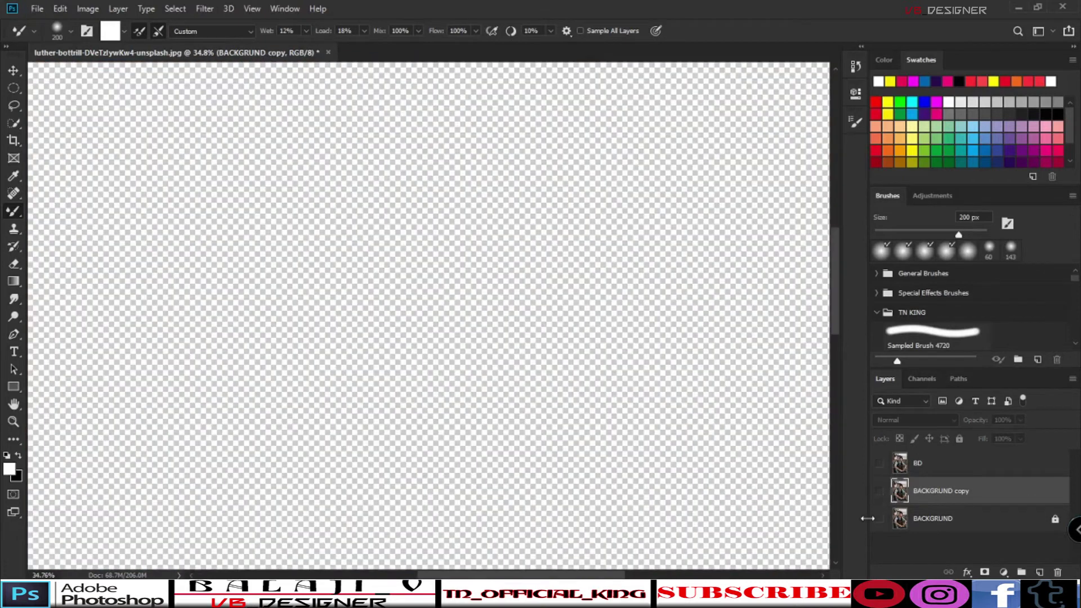
pyautogui.click(878, 519)
pyautogui.scroll(2, 465, 259)
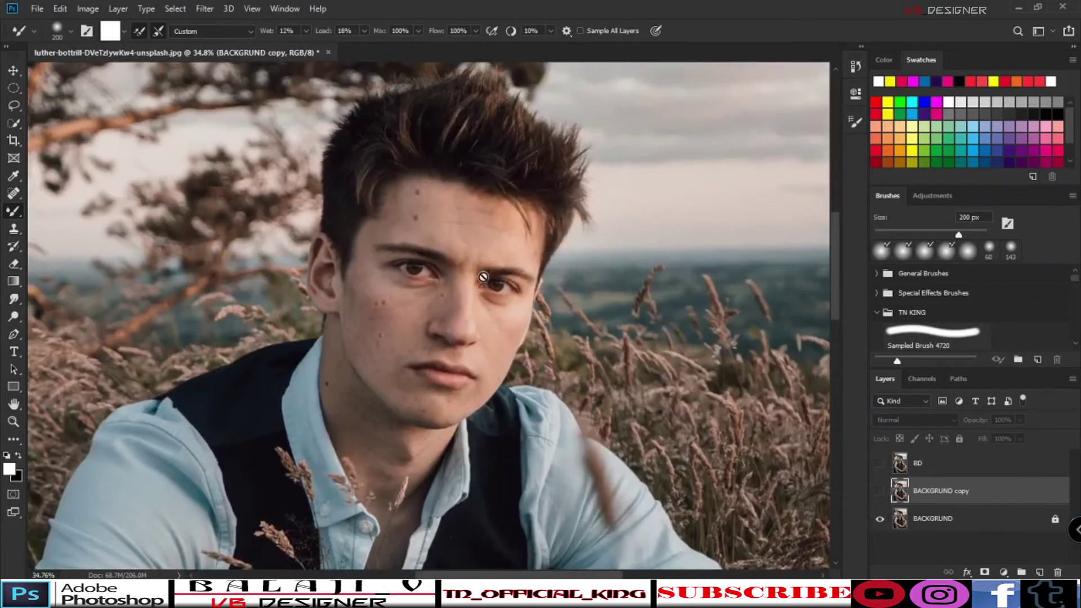
pyautogui.click(878, 493)
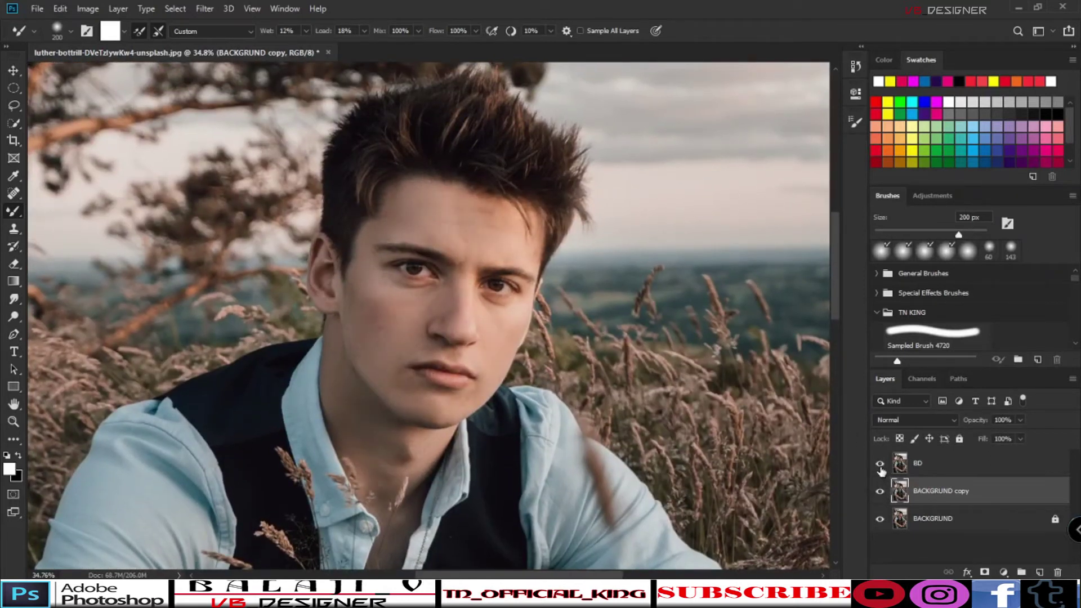
pyautogui.keyDown('alt'); pyautogui.click(880, 518); pyautogui.keyUp('alt')
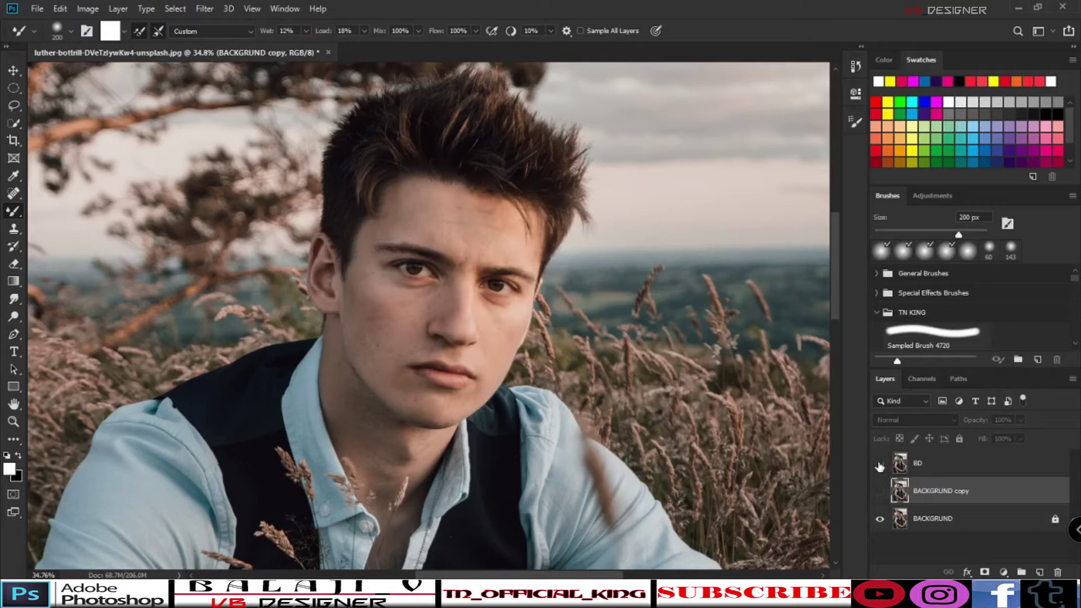
pyautogui.click(880, 491)
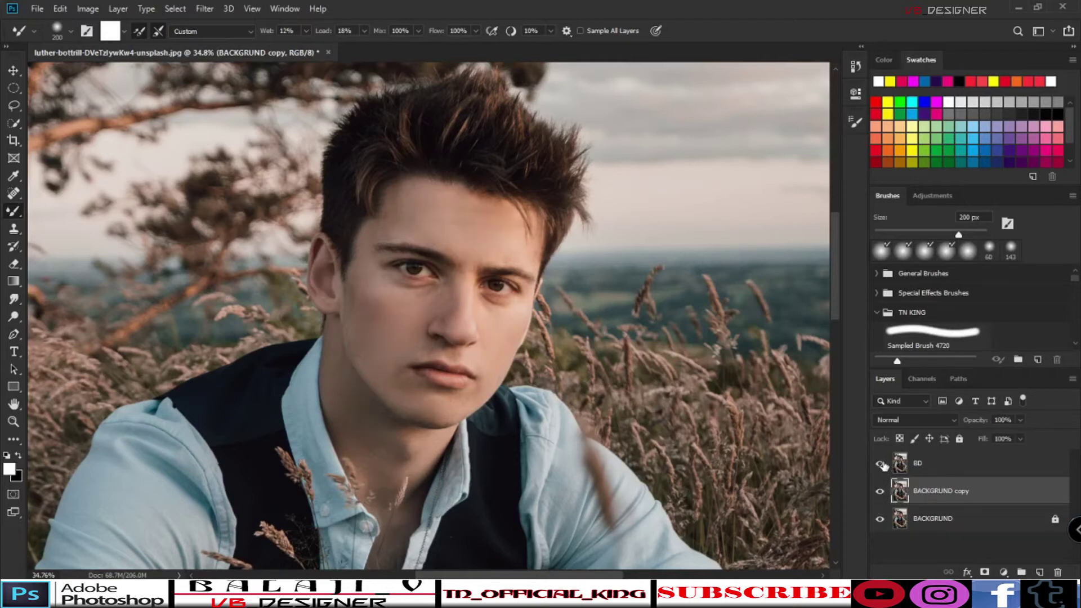
# Rename the BD layer as HF
pyautogui.click(931, 470)
pyautogui.doubleClick(916, 462)
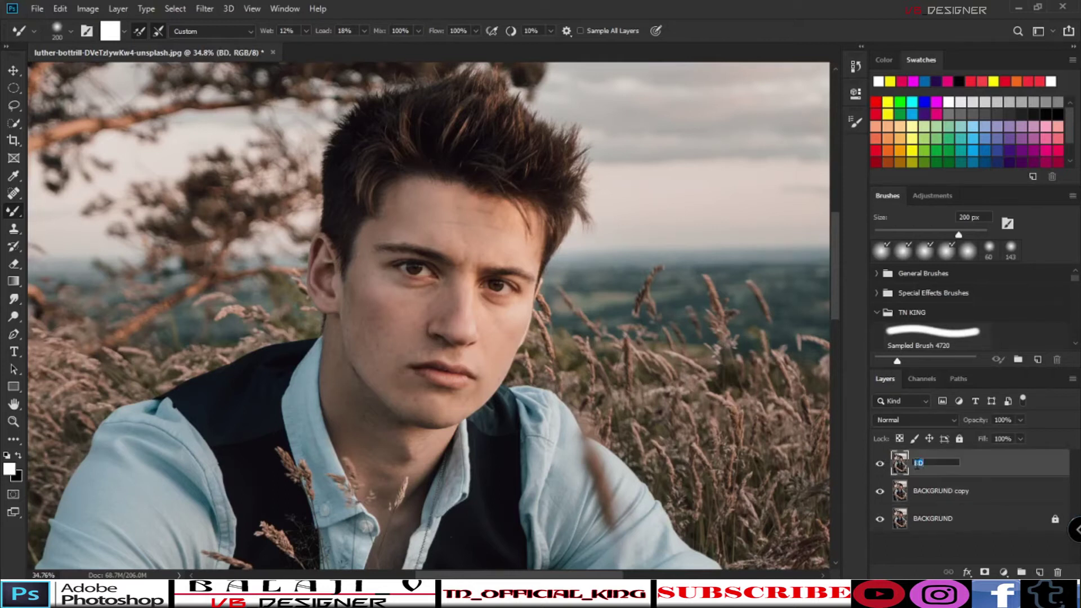
pyautogui.press('Return')
# Set the HF layer's opacity to 35%
pyautogui.click(977, 494)
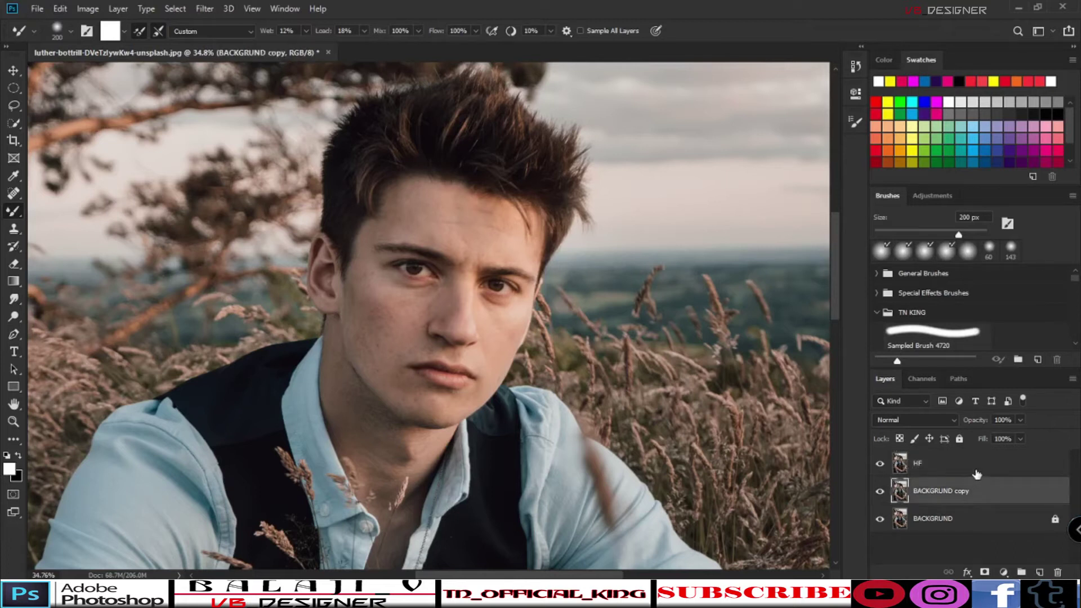
pyautogui.click(976, 472)
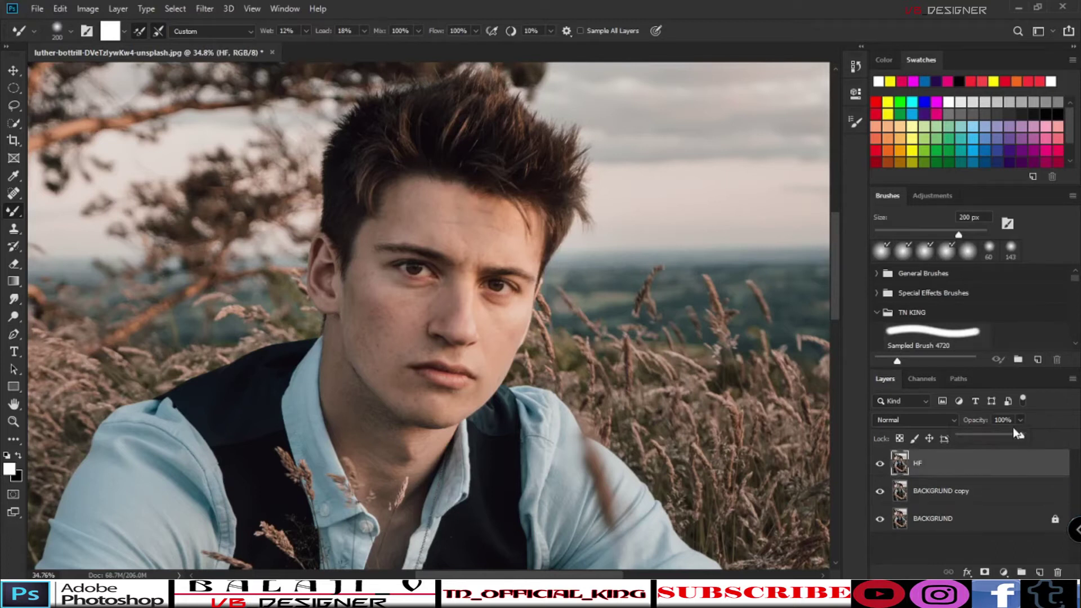
pyautogui.click(992, 437)
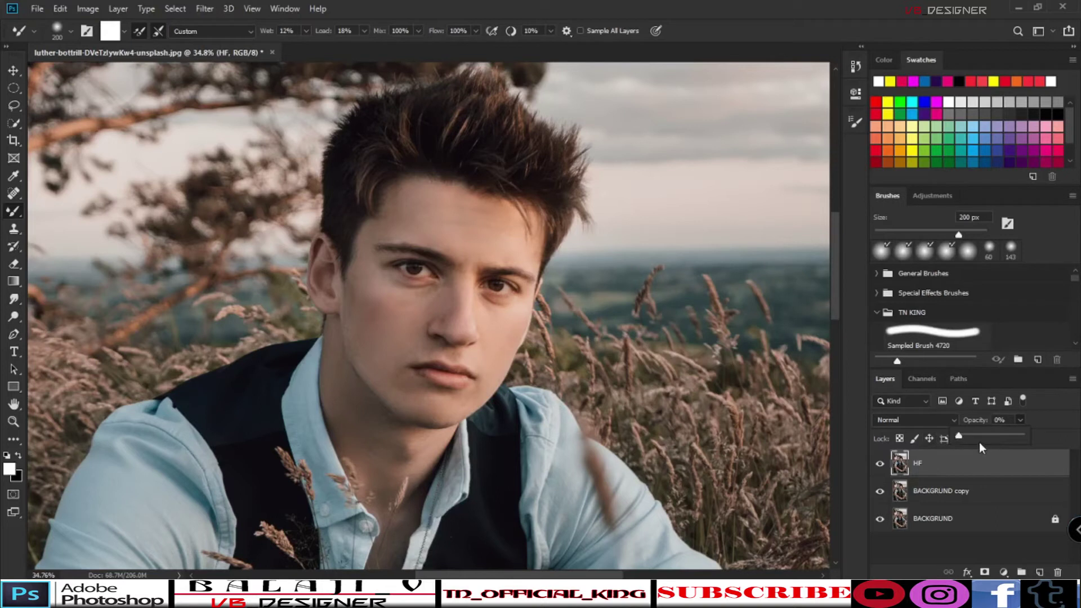
pyautogui.click(880, 470)
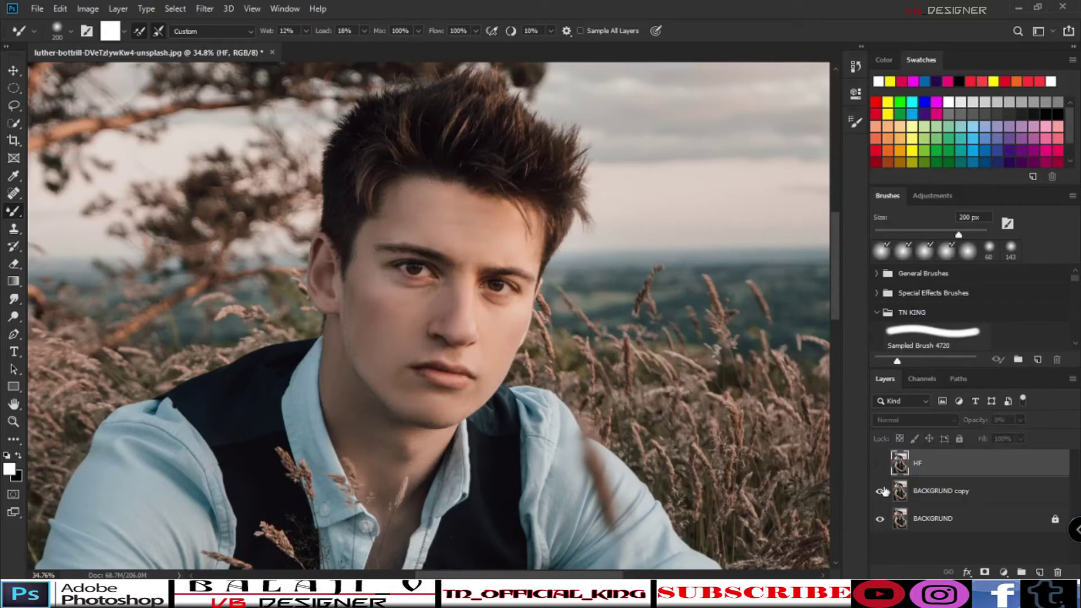
pyautogui.click(878, 465)
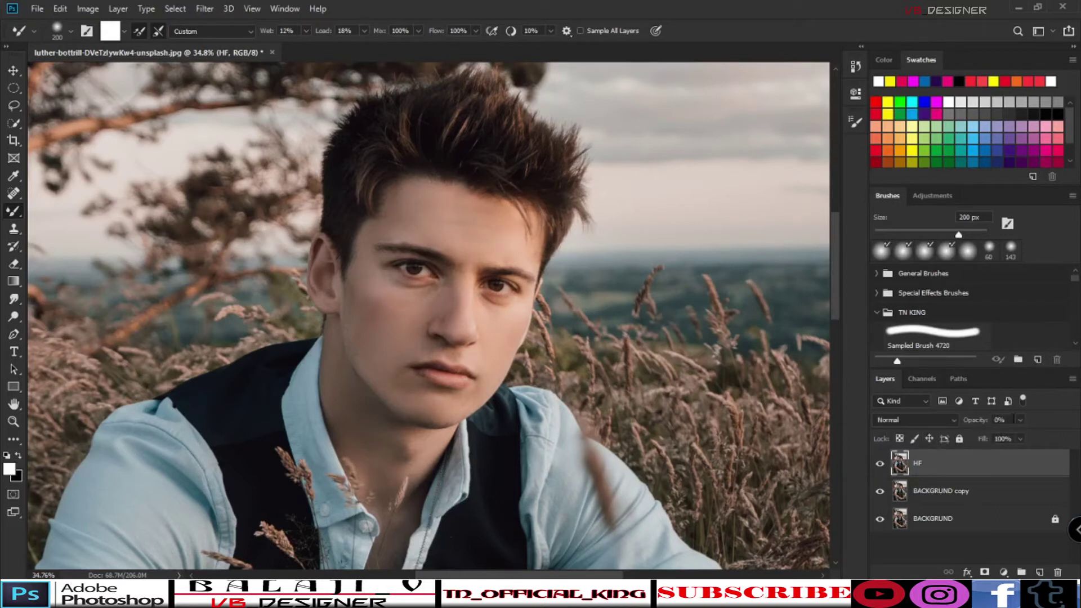
pyautogui.click(977, 417)
pyautogui.write('50')
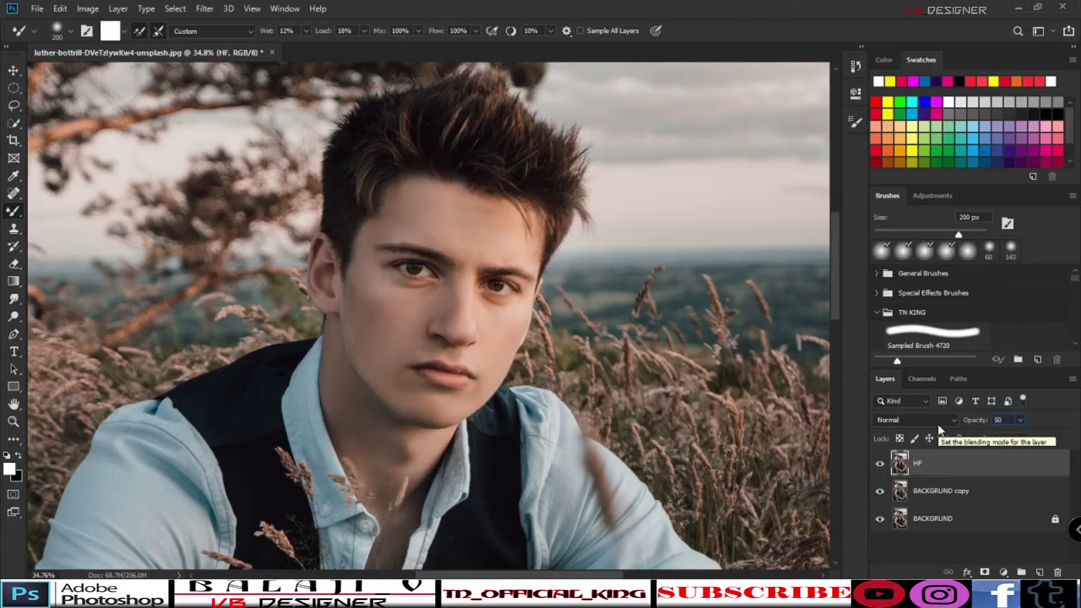
pyautogui.press('BackSpace')
pyautogui.press('BackSpace')
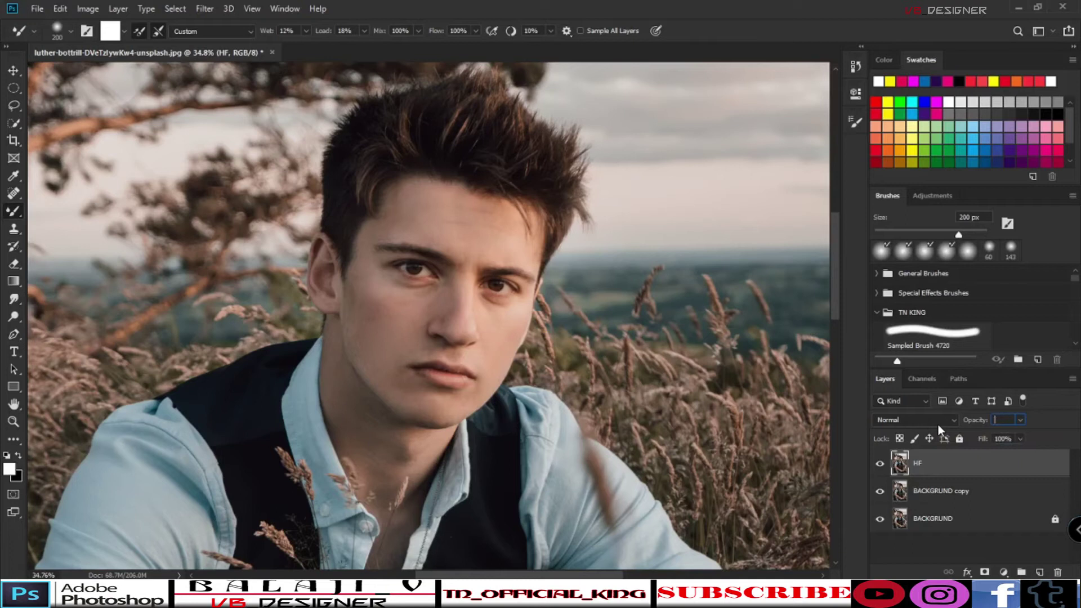
pyautogui.write('35%')
# Compare the skin texture on the forehead and around the eyes with the HF layer shown and hidden
pyautogui.scroll(4, 412, 152)
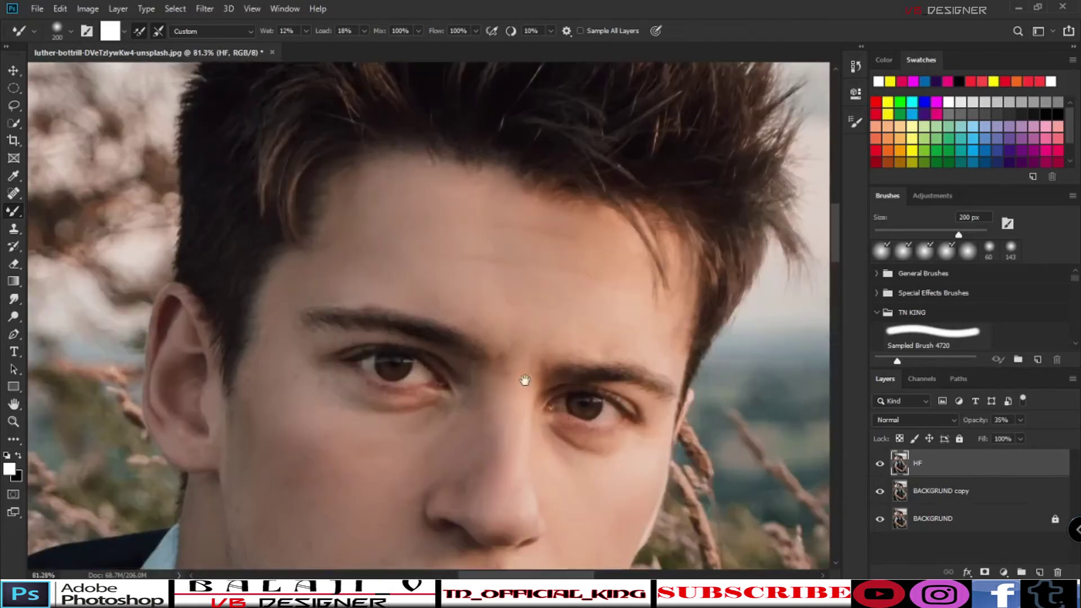
pyautogui.moveTo(531, 386); pyautogui.dragTo(515, 310)
pyautogui.scroll(4, 450, 299)
pyautogui.click(876, 468)
pyautogui.scroll(-3, 478, 315)
pyautogui.click(875, 462)
pyautogui.click(875, 462)
pyautogui.click(876, 462)
pyautogui.moveTo(498, 84); pyautogui.dragTo(411, 146)
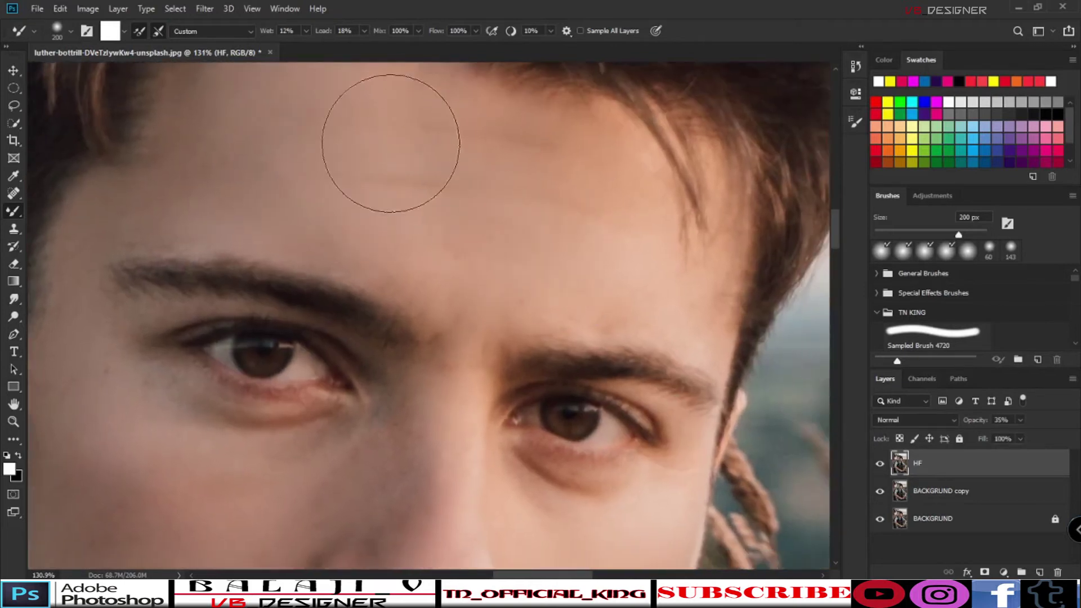
pyautogui.click(878, 463)
pyautogui.click(879, 464)
pyautogui.click(879, 464)
pyautogui.click(879, 463)
# Examine the retouched skin up close and across the whole portrait
pyautogui.scroll(-10, 512, 270)
pyautogui.scroll(-5, 509, 283)
pyautogui.scroll(5, 404, 263)
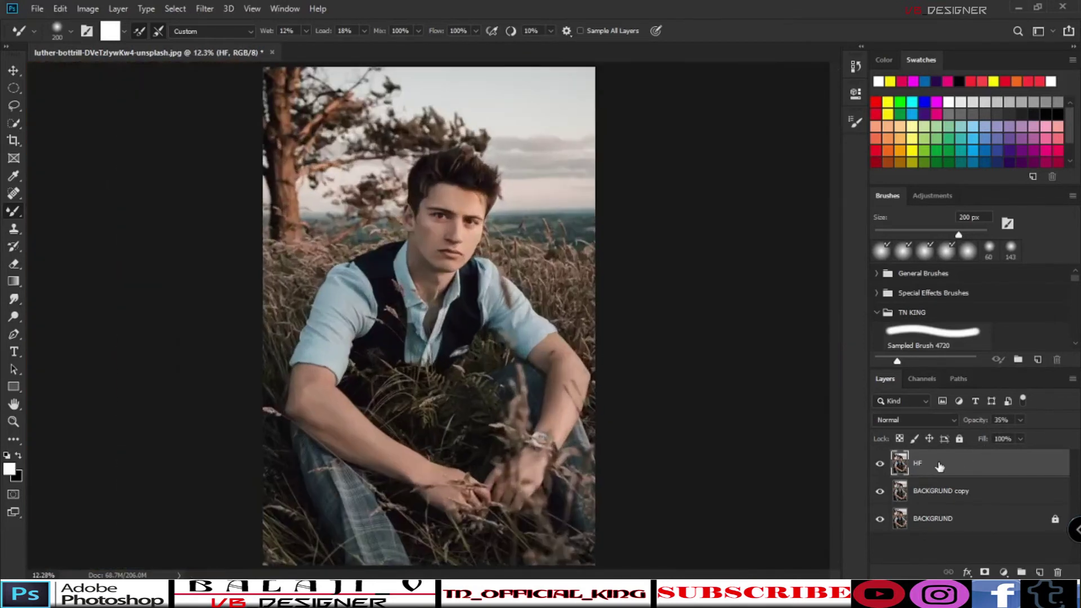
pyautogui.scroll(5, 582, 385)
pyautogui.moveTo(513, 362); pyautogui.dragTo(757, 560)
pyautogui.moveTo(471, 171); pyautogui.dragTo(369, 331)
pyautogui.scroll(-6, 368, 331)
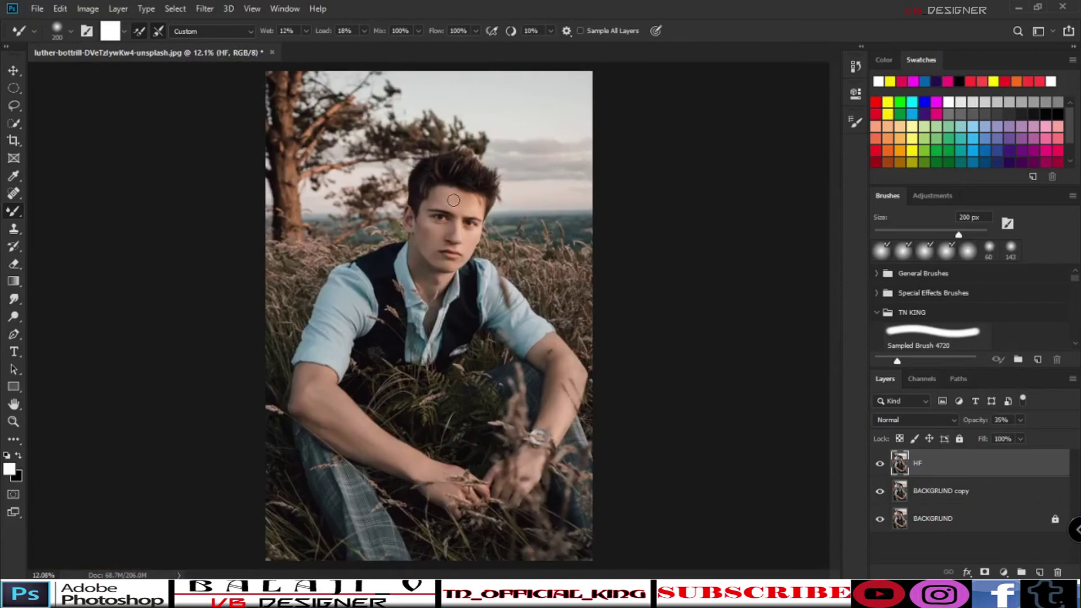
pyautogui.scroll(-2, 375, 281)
pyautogui.scroll(3, 374, 281)
pyautogui.scroll(-5, 375, 281)
pyautogui.scroll(5, 783, 427)
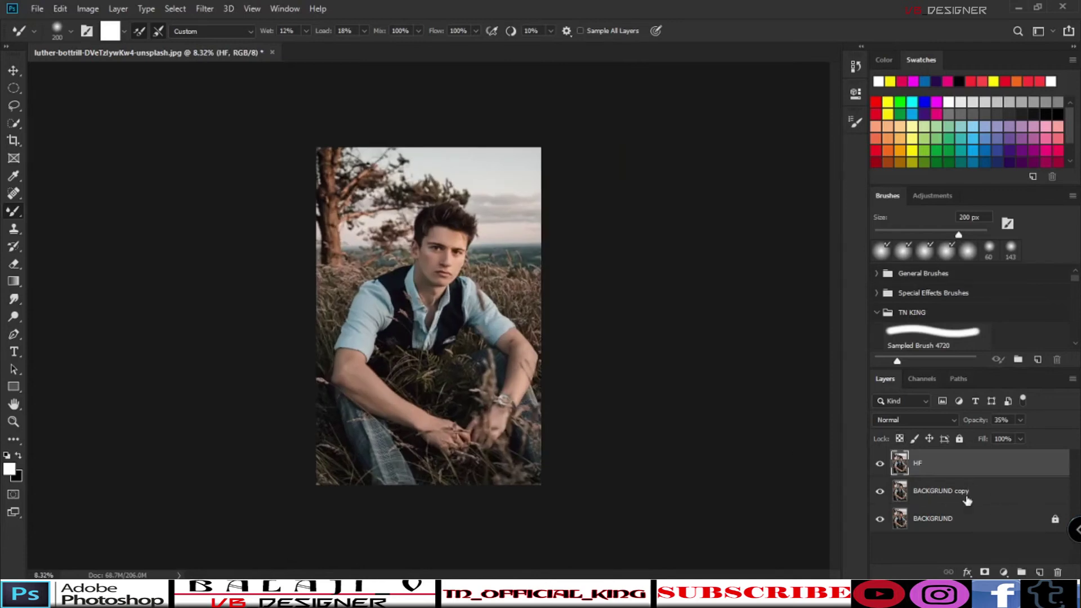
# Duplicate the HF and BACKGRUND copy layers together
pyautogui.click(967, 501)
pyautogui.click(966, 475)
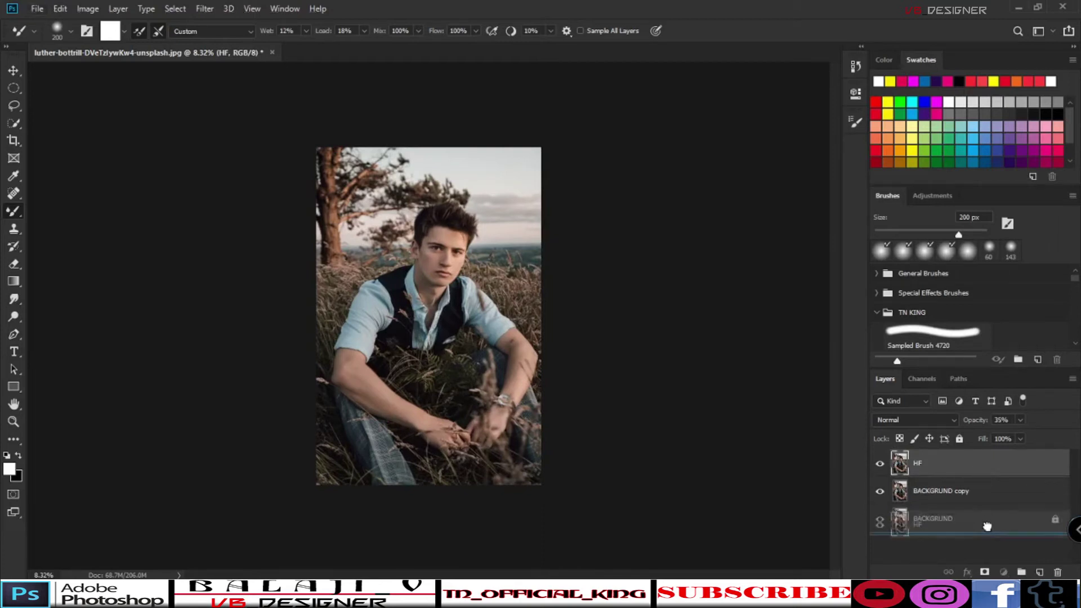
pyautogui.keyDown('shift'); pyautogui.click(966, 493); pyautogui.keyUp('shift')
pyautogui.moveTo(966, 493); pyautogui.dragTo(1040, 572)
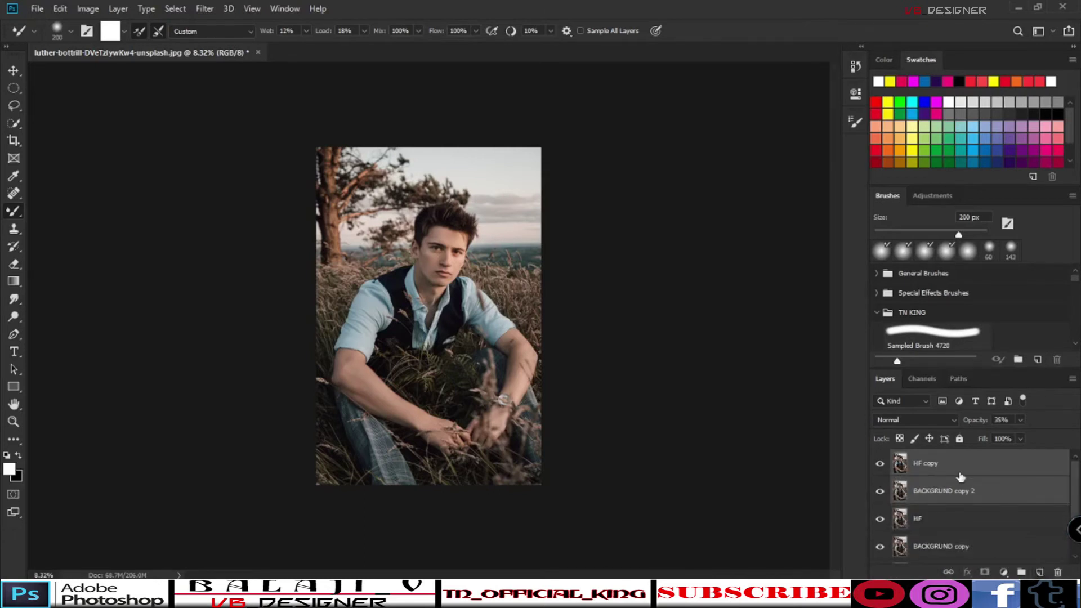
# Merge the two duplicated layers into one and name it NEW
pyautogui.rightClick(960, 477)
pyautogui.click(856, 411)
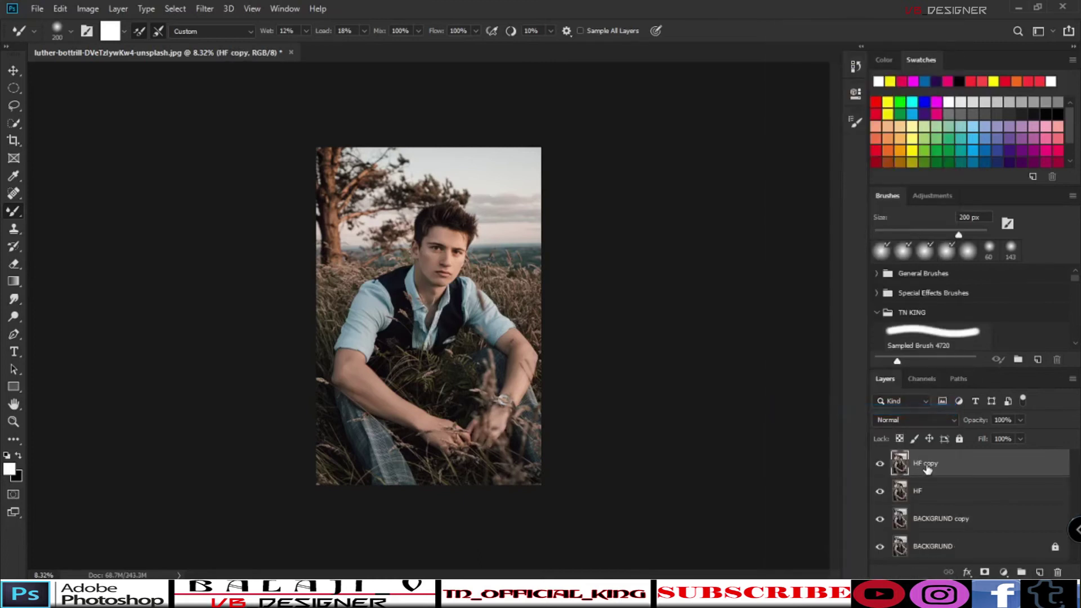
pyautogui.write('EW')
pyautogui.press('Return')
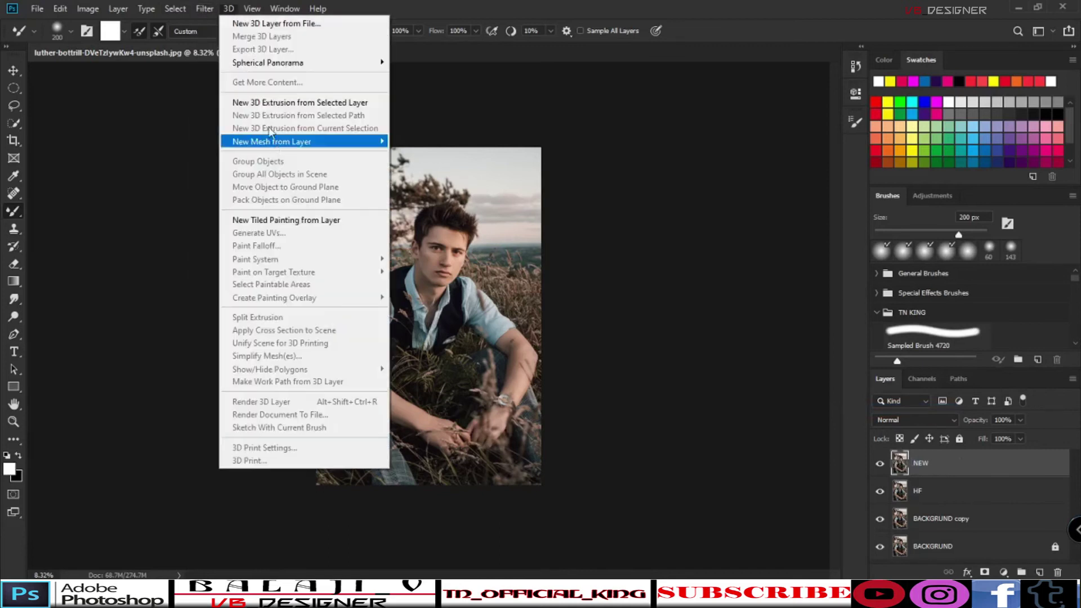
# Apply the Camera Raw Filter to the NEW layer with Contrast +20 and Exposure +0.50
pyautogui.click(233, 91)
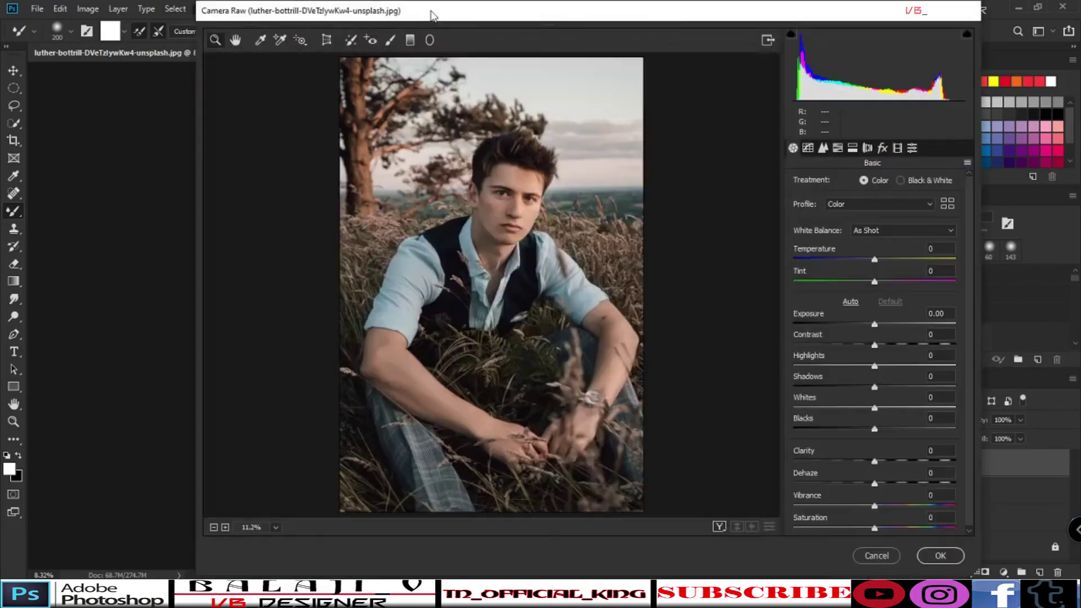
pyautogui.moveTo(456, 11); pyautogui.dragTo(352, 19)
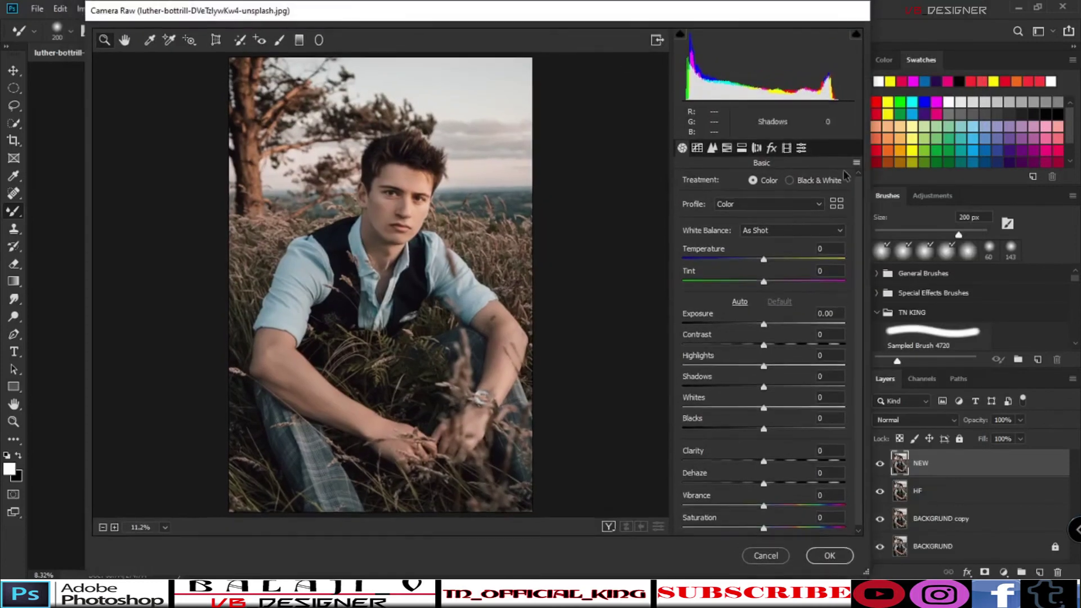
pyautogui.moveTo(774, 348)
pyautogui.mouseDown()
pyautogui.moveTo(815, 345)
pyautogui.moveTo(783, 348)
pyautogui.mouseUp()
pyautogui.write('20')
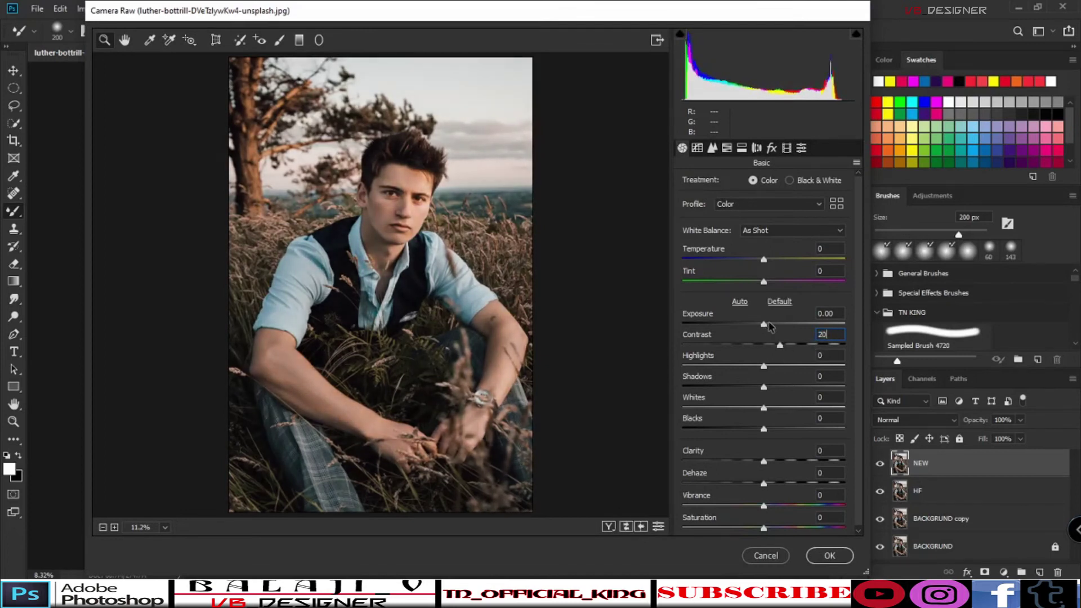
pyautogui.click(770, 325)
# Set Clarity to +3 and Vibrance to +12 in the Camera Raw basic adjustments
pyautogui.scroll(-1, 771, 434)
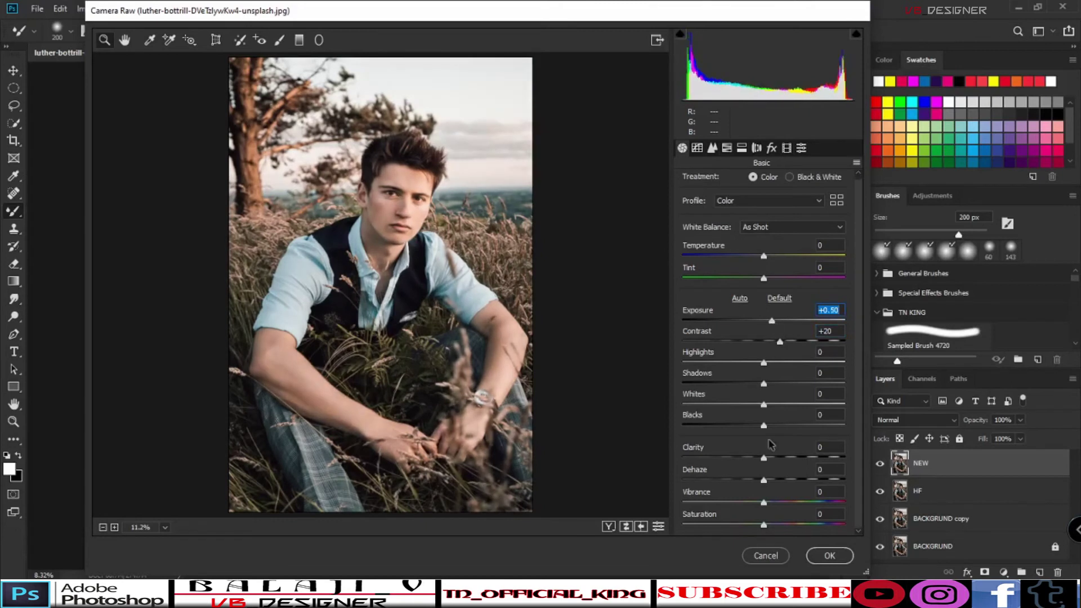
pyautogui.click(774, 457)
pyautogui.moveTo(772, 459); pyautogui.dragTo(771, 459)
pyautogui.write('3')
pyautogui.moveTo(781, 503); pyautogui.dragTo(771, 507)
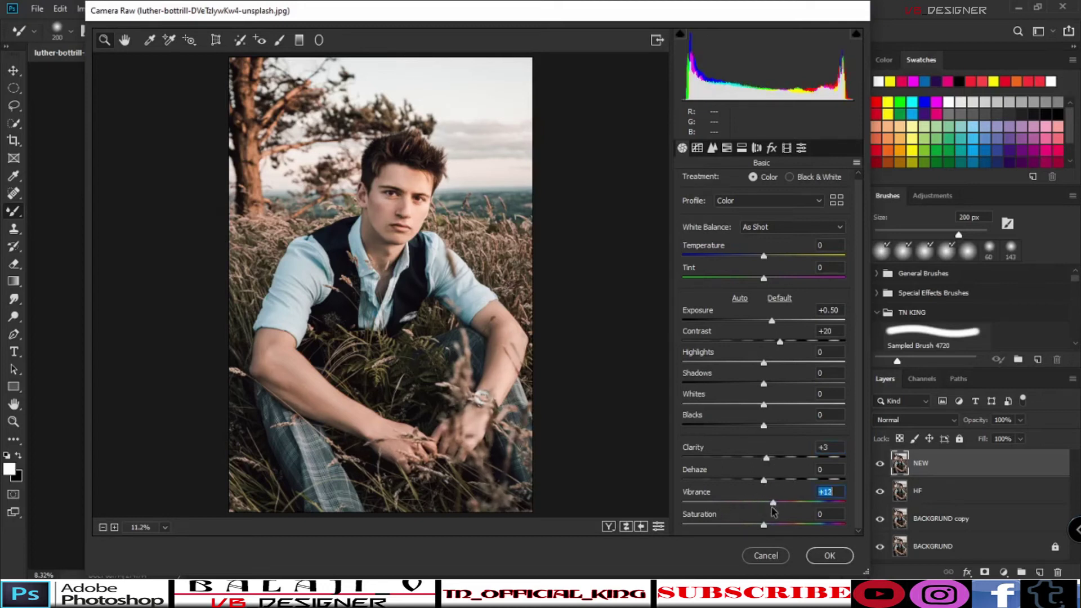
# Set the HSL Hue to +100 for both Greens and Yellows, and to 0 for Oranges
pyautogui.click(712, 150)
pyautogui.click(726, 148)
pyautogui.click(741, 147)
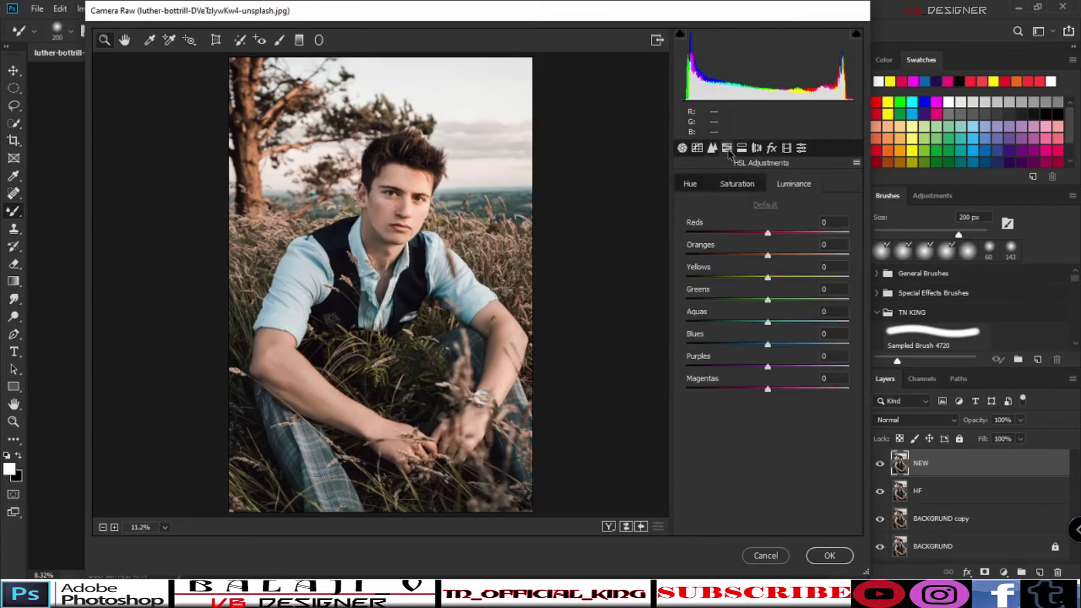
pyautogui.click(689, 186)
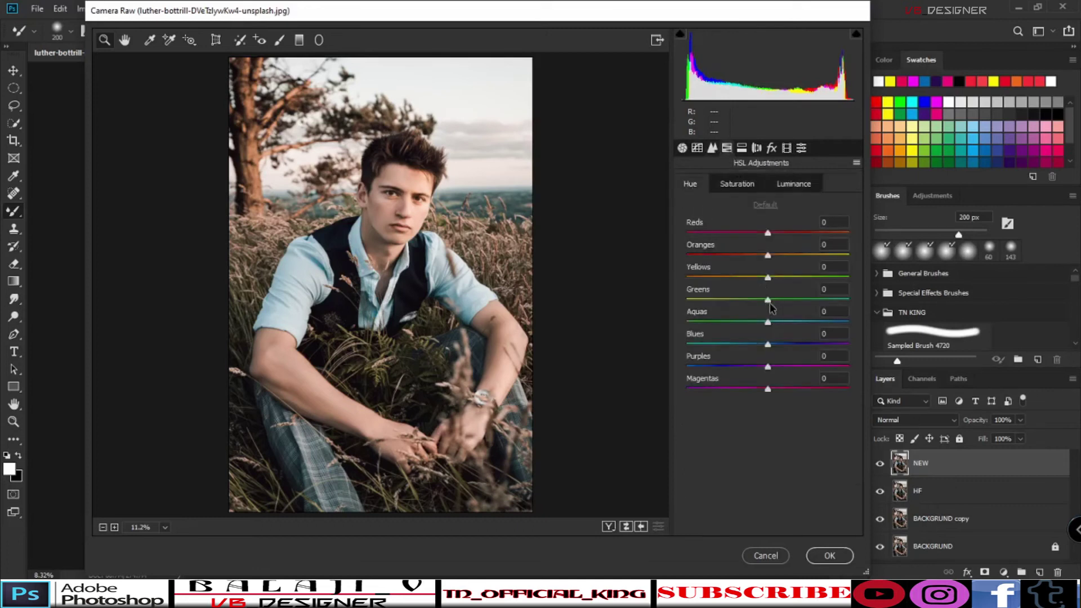
pyautogui.moveTo(769, 302); pyautogui.dragTo(679, 299)
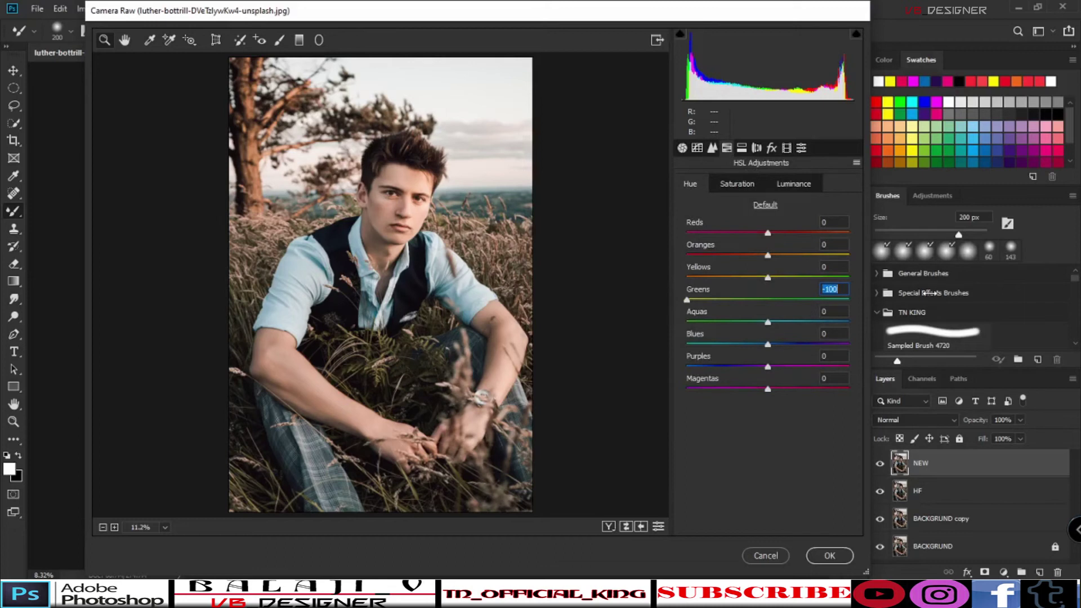
pyautogui.moveTo(838, 302); pyautogui.dragTo(858, 304)
pyautogui.moveTo(766, 277); pyautogui.dragTo(853, 276)
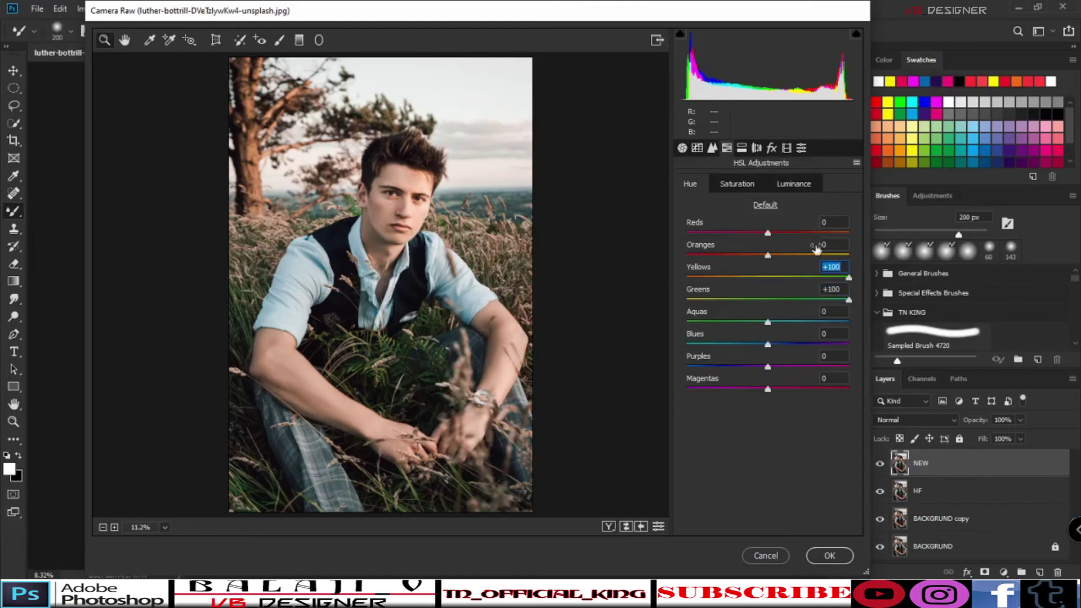
pyautogui.moveTo(762, 255); pyautogui.dragTo(796, 265)
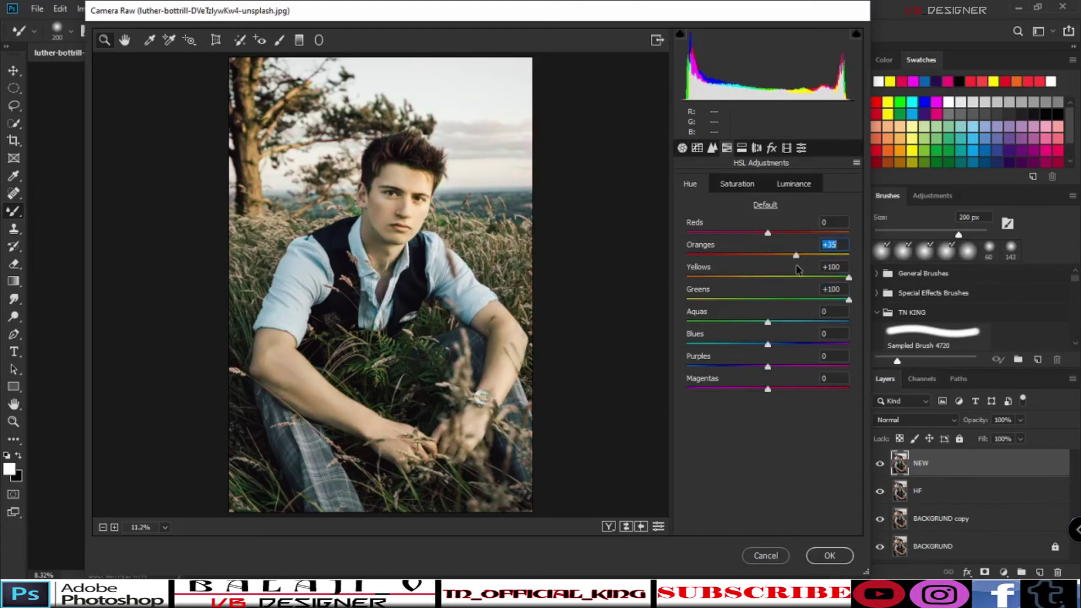
pyautogui.write('0')
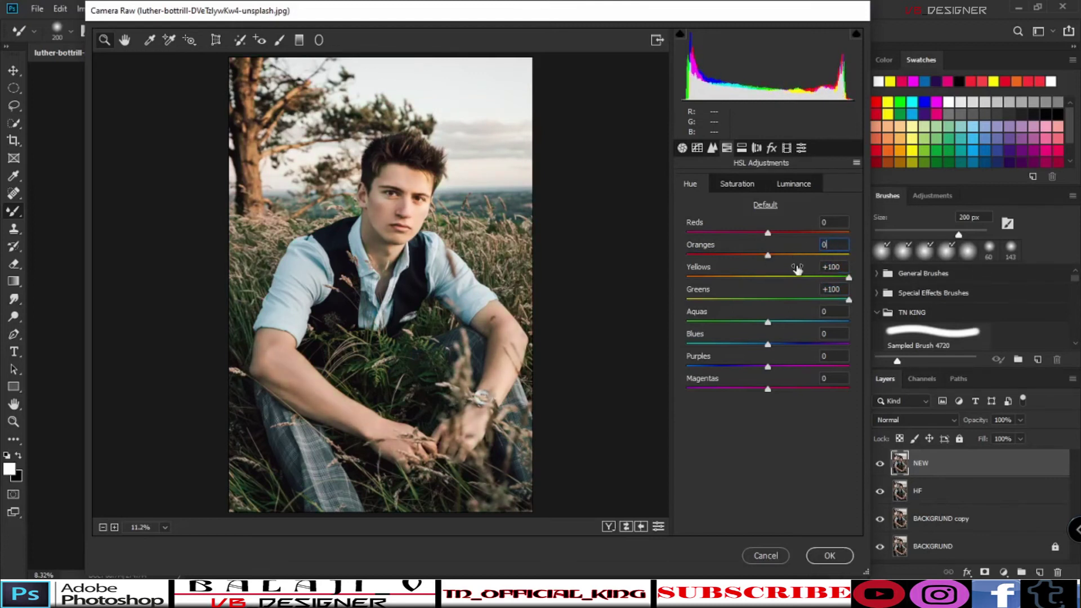
# Raise the HSL Saturation of both Greens and Yellows to +100
pyautogui.click(736, 184)
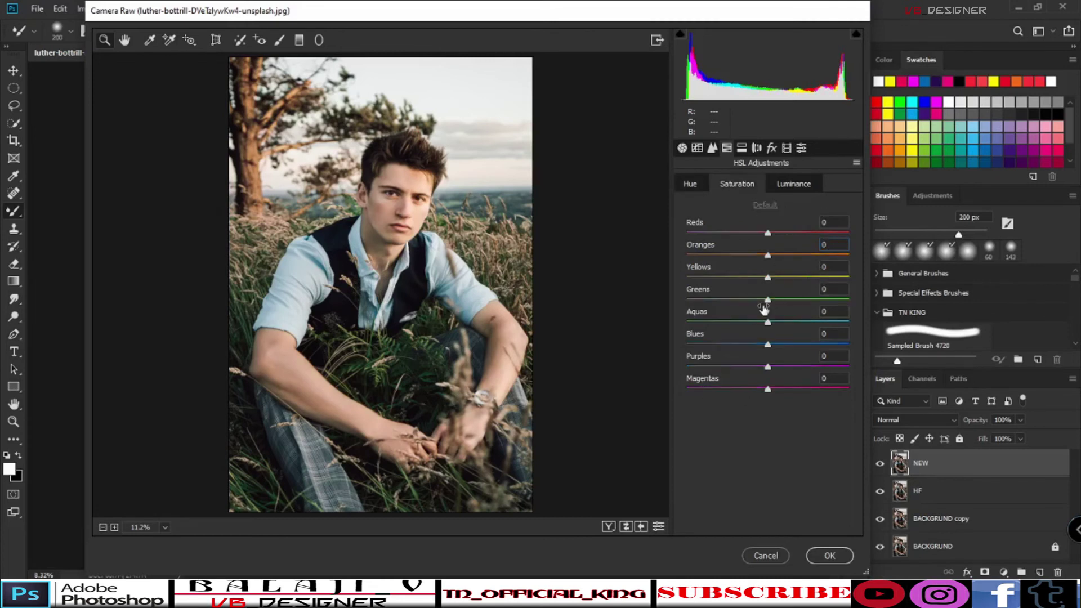
pyautogui.moveTo(767, 300); pyautogui.dragTo(909, 310)
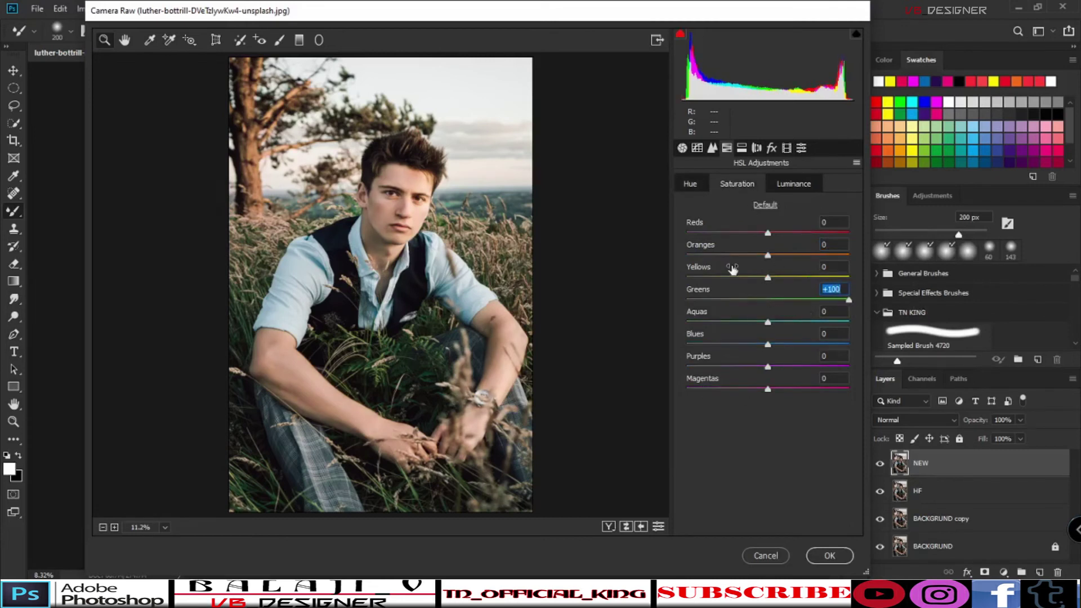
pyautogui.moveTo(767, 277); pyautogui.dragTo(851, 279)
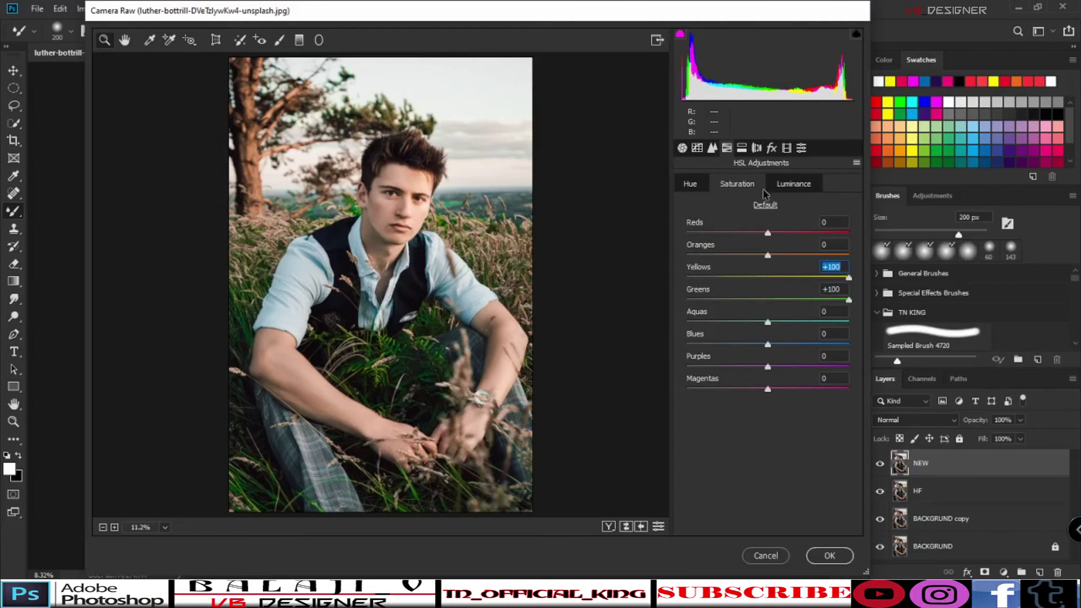
# Set the HSL Luminance to -100 for Greens and +100 for Yellows
pyautogui.click(793, 185)
pyautogui.moveTo(769, 304); pyautogui.dragTo(665, 301)
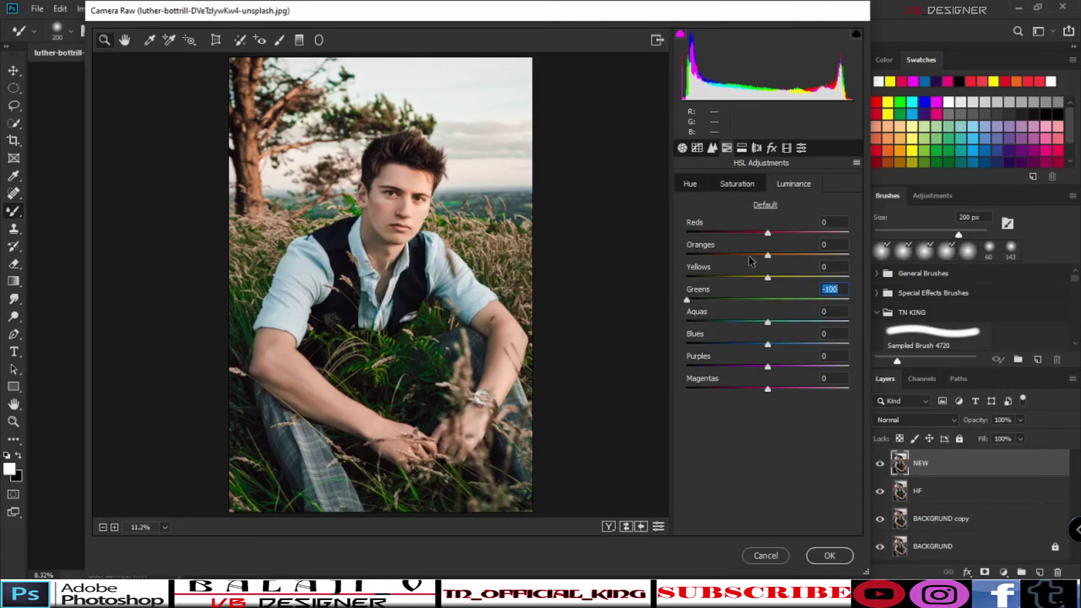
pyautogui.moveTo(769, 277); pyautogui.dragTo(868, 275)
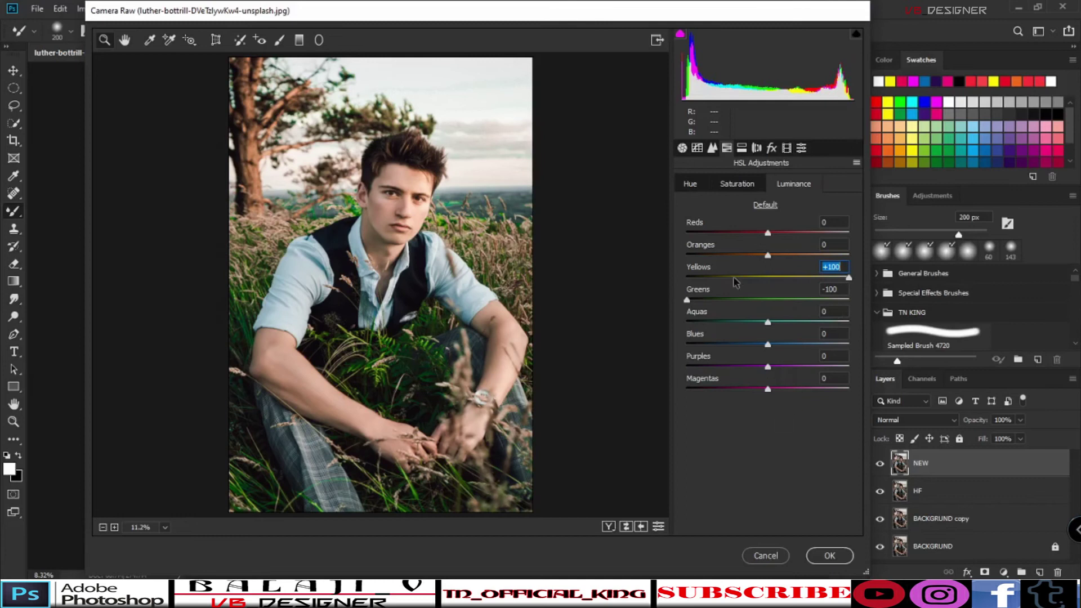
# Set Vibrance to +8 and add a graduated filter from the photo's left edge to its centre with Exposure -1.85, Contrast +4, Shadows -62, Sharpness +22
pyautogui.click(681, 150)
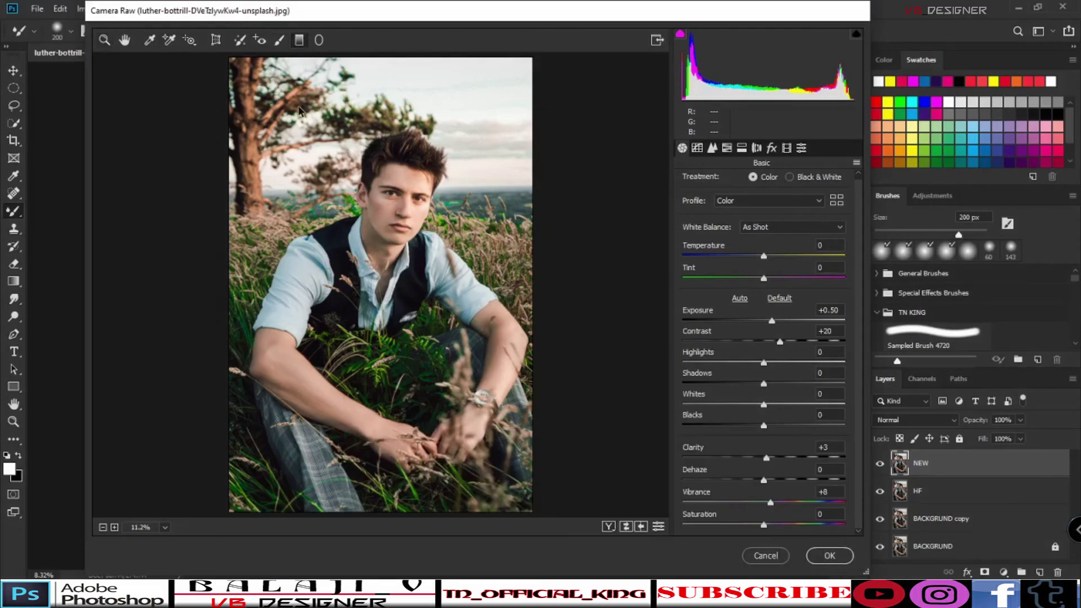
pyautogui.moveTo(226, 266)
pyautogui.mouseDown()
pyautogui.moveTo(472, 256)
pyautogui.moveTo(408, 268)
pyautogui.mouseUp()
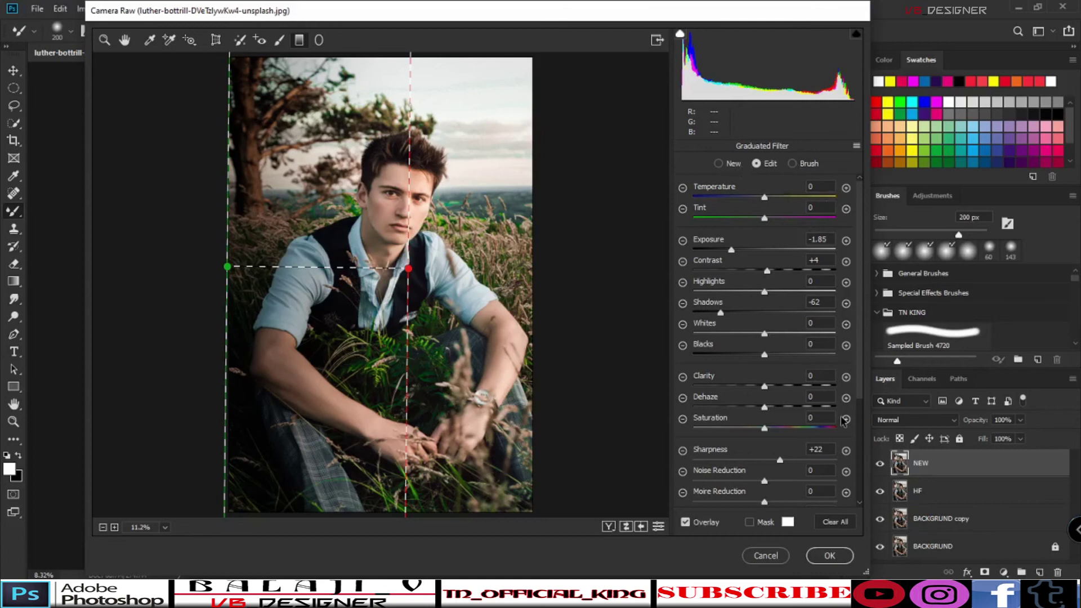
pyautogui.scroll(-2, 842, 420)
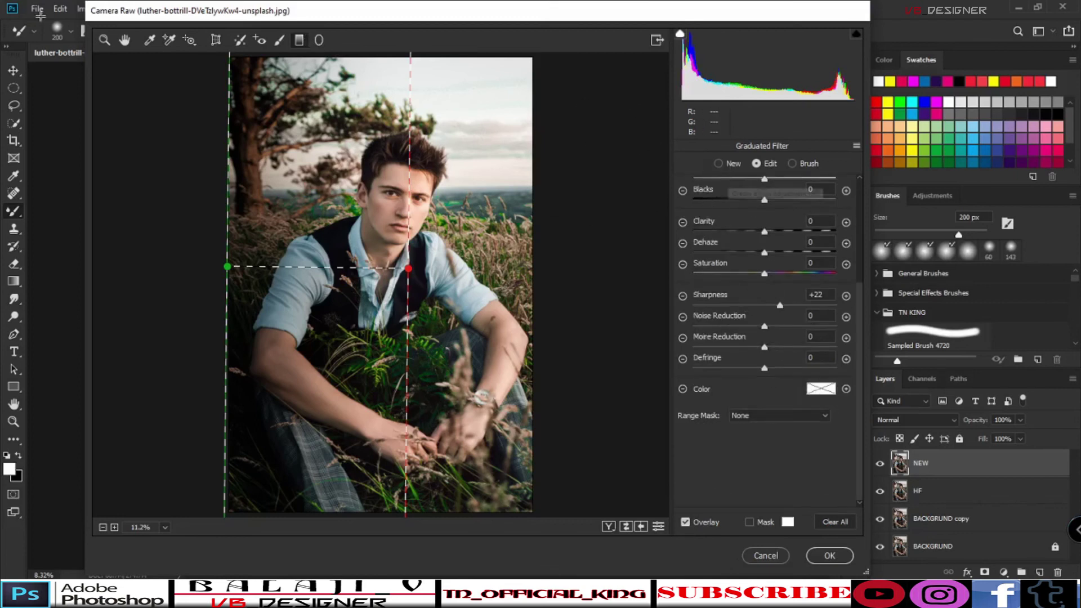
pyautogui.click(125, 39)
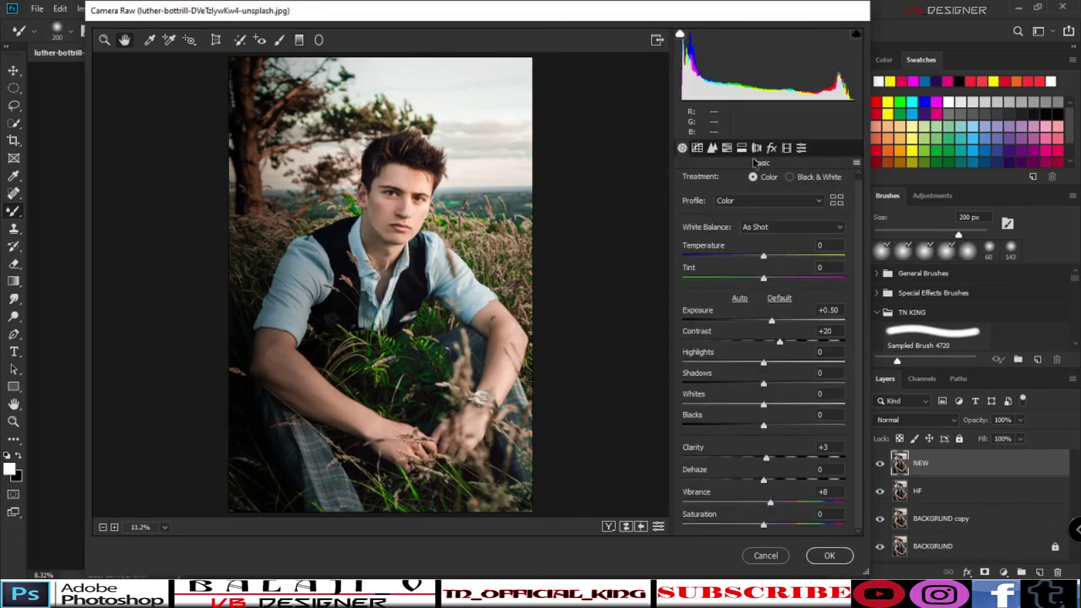
# Add a Highlight Priority post-crop vignette with an Amount of -10 and apply the Camera Raw adjustments to the NEW layer
pyautogui.click(772, 148)
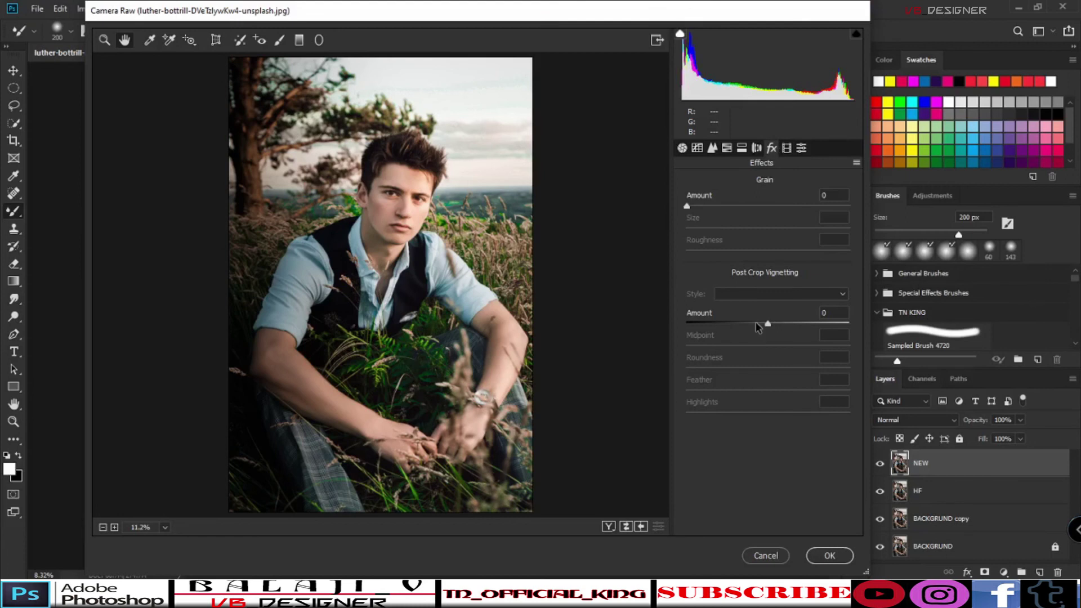
pyautogui.moveTo(757, 326); pyautogui.dragTo(752, 324)
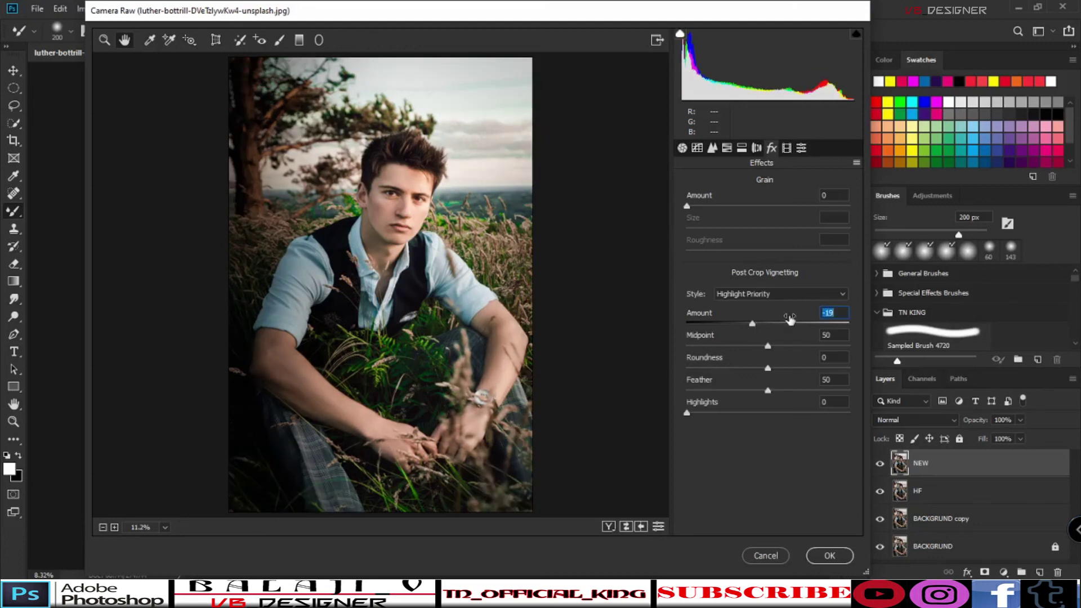
pyautogui.write('-10')
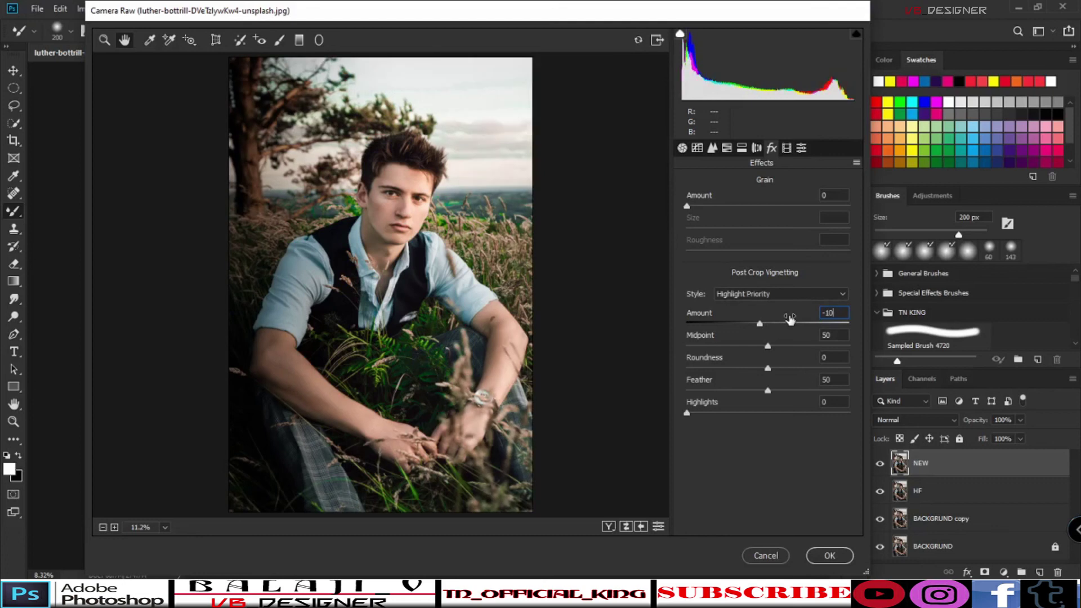
pyautogui.click(828, 558)
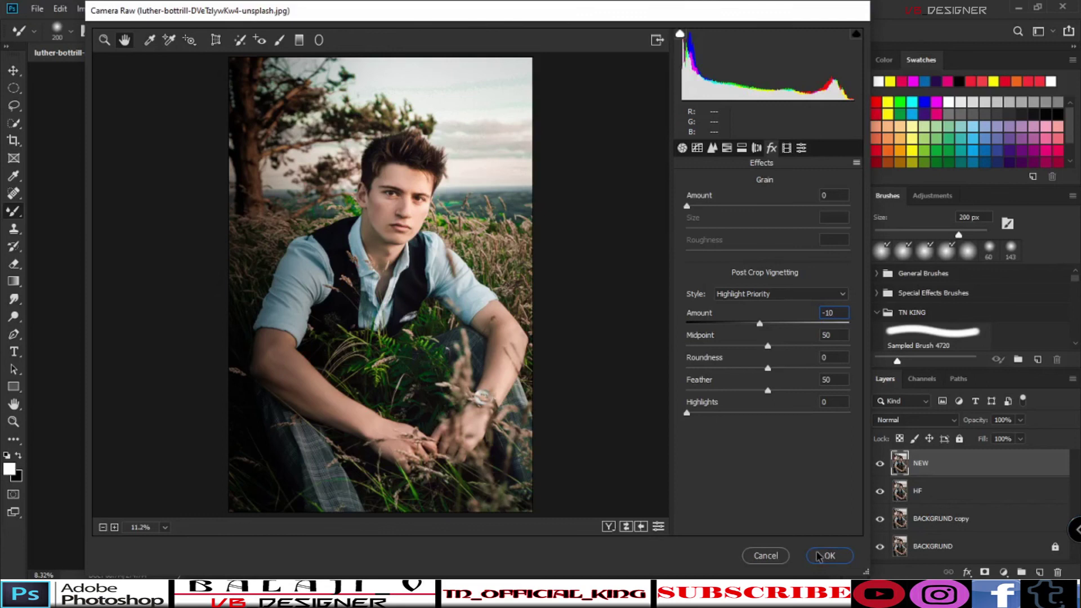
pyautogui.click(823, 556)
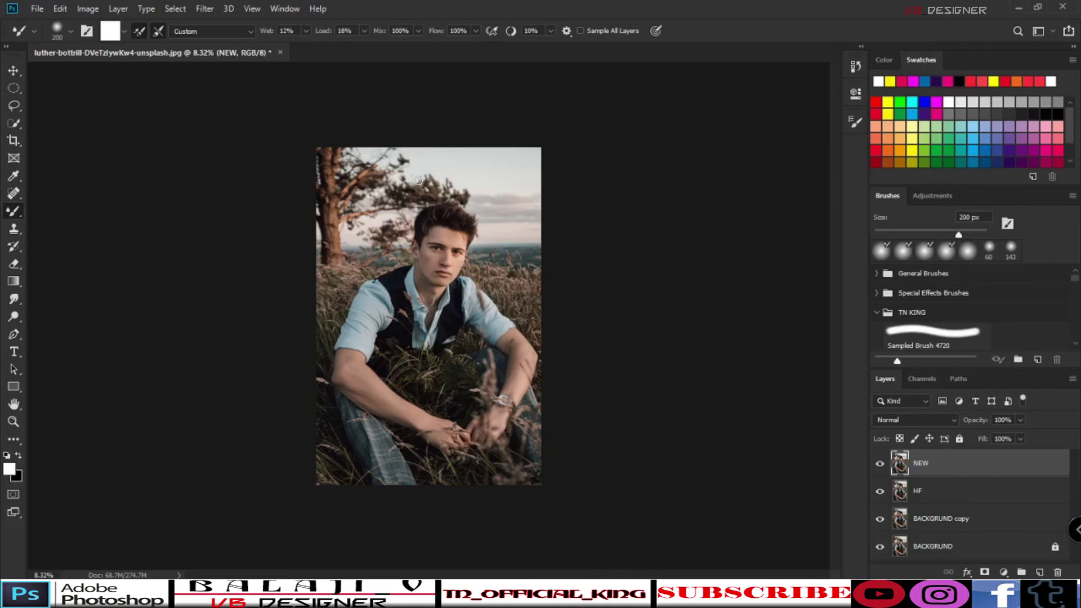
pyautogui.scroll(4, 442, 227)
pyautogui.moveTo(458, 325); pyautogui.dragTo(447, 280)
pyautogui.scroll(-2, 448, 279)
pyautogui.scroll(2, 448, 280)
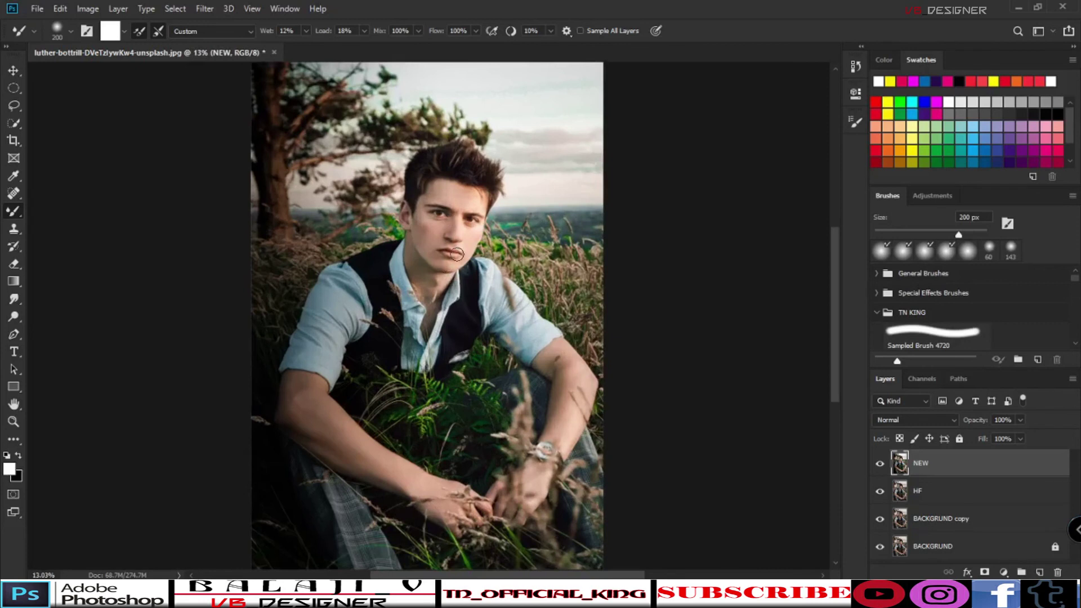
pyautogui.scroll(-2, 457, 254)
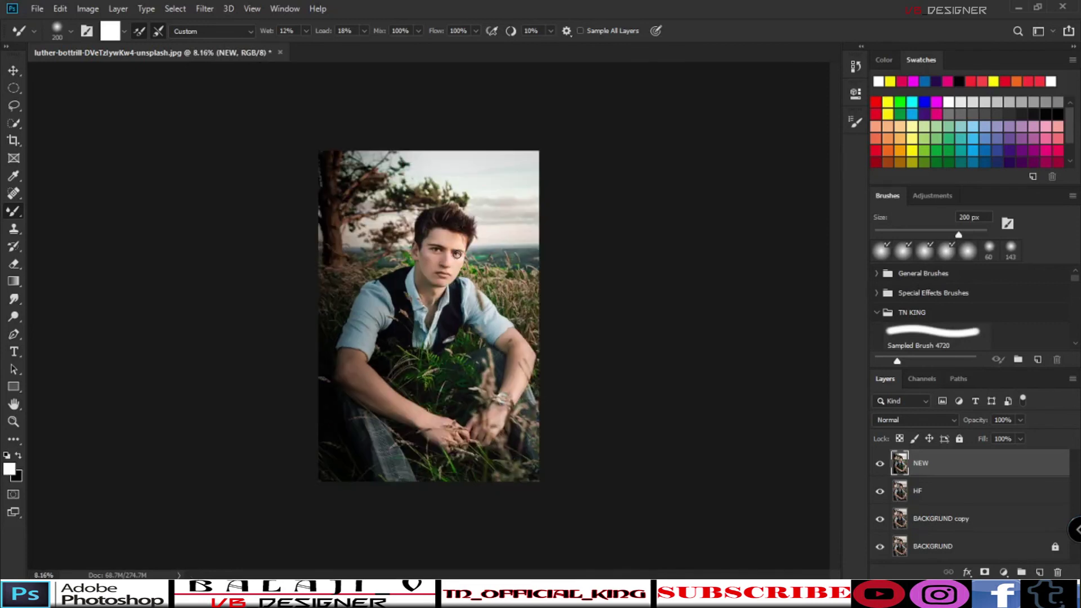